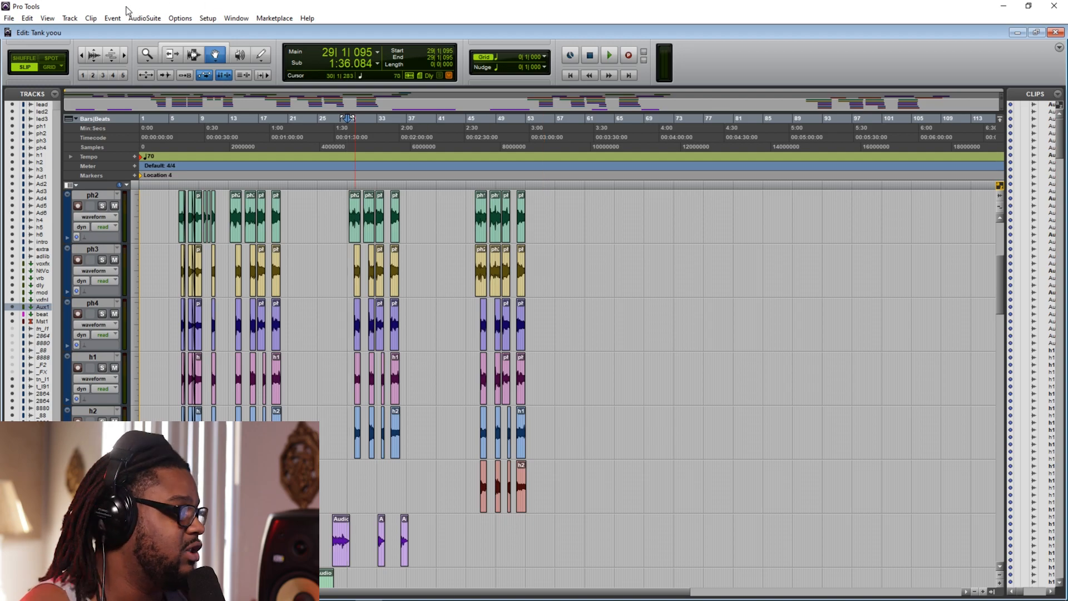
Step: Place the playhead around bar 20, just before the first clips on the Audio 3 and Audio 4 tracks
click(125, 56)
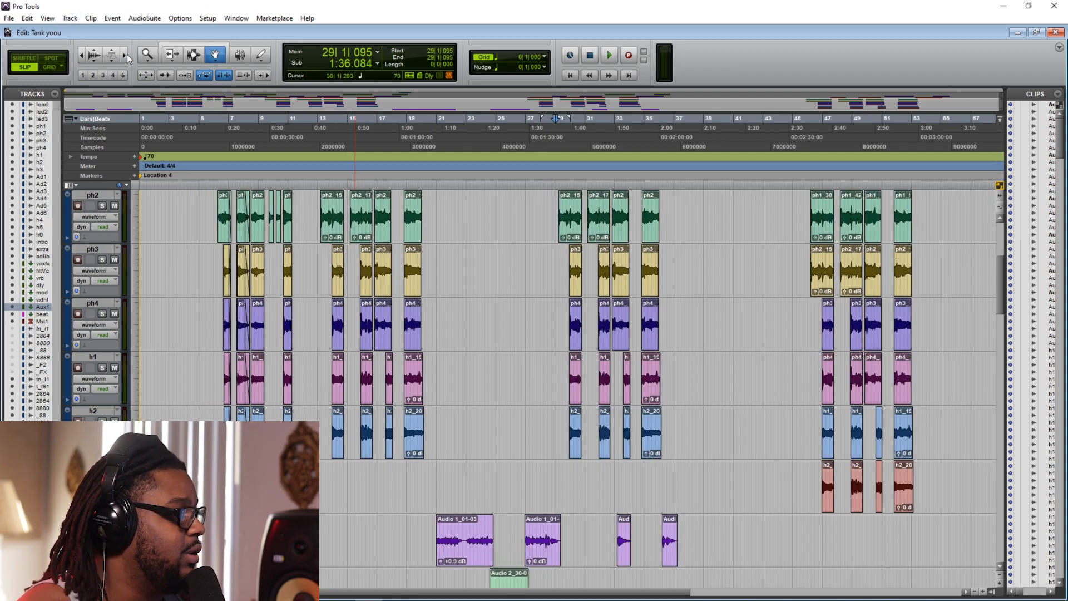
scroll(672, 280, down, 5)
scroll(671, 280, down, 2)
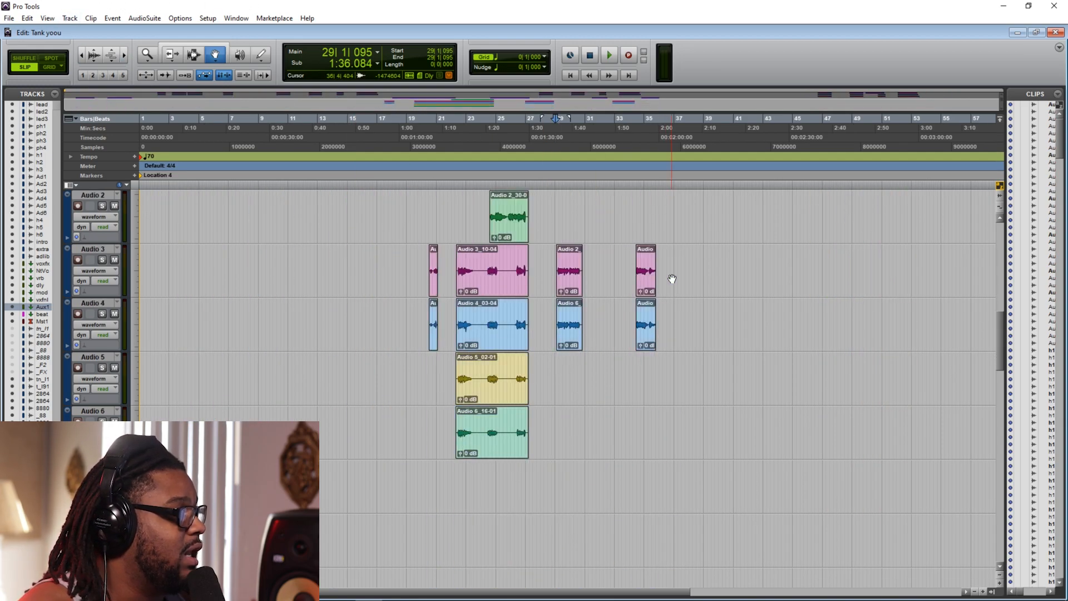
click(416, 136)
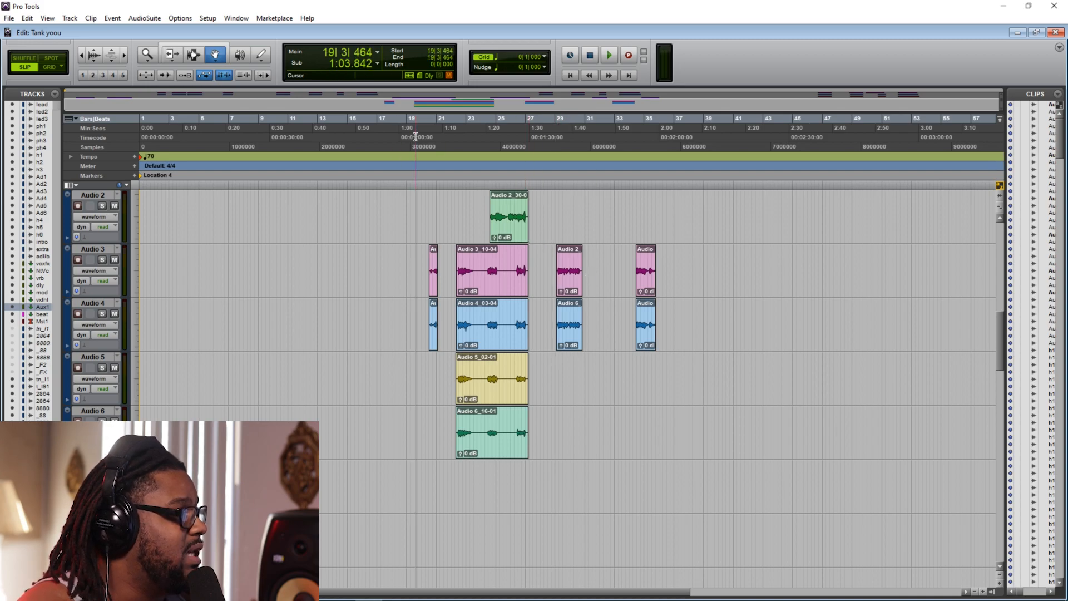
click(429, 136)
click(426, 136)
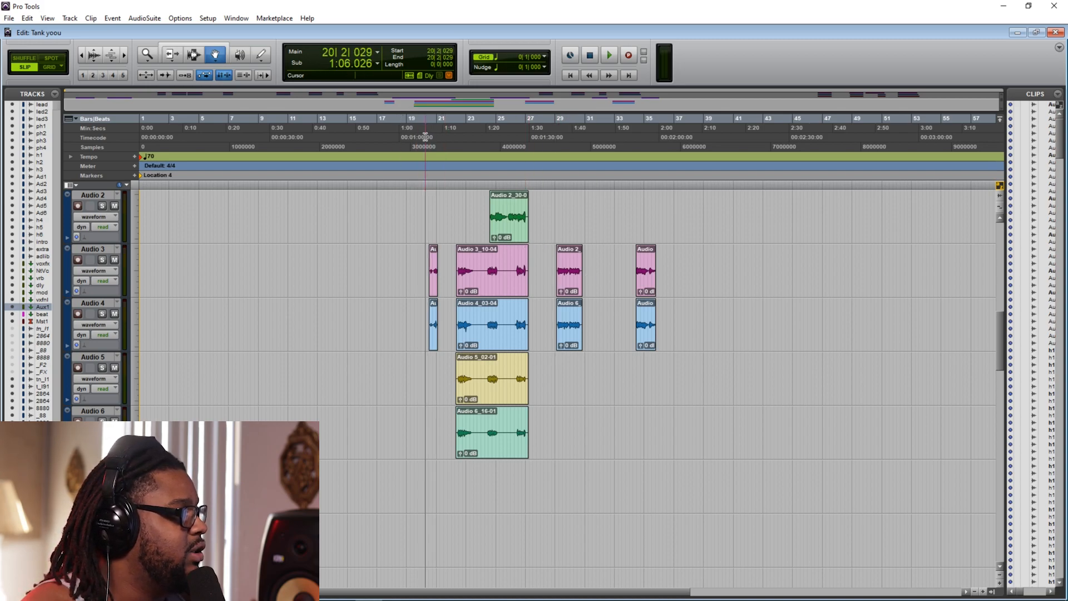
Step: Look over the vocal and effects channels in the Mix window, and return to the Edit window
click(236, 18)
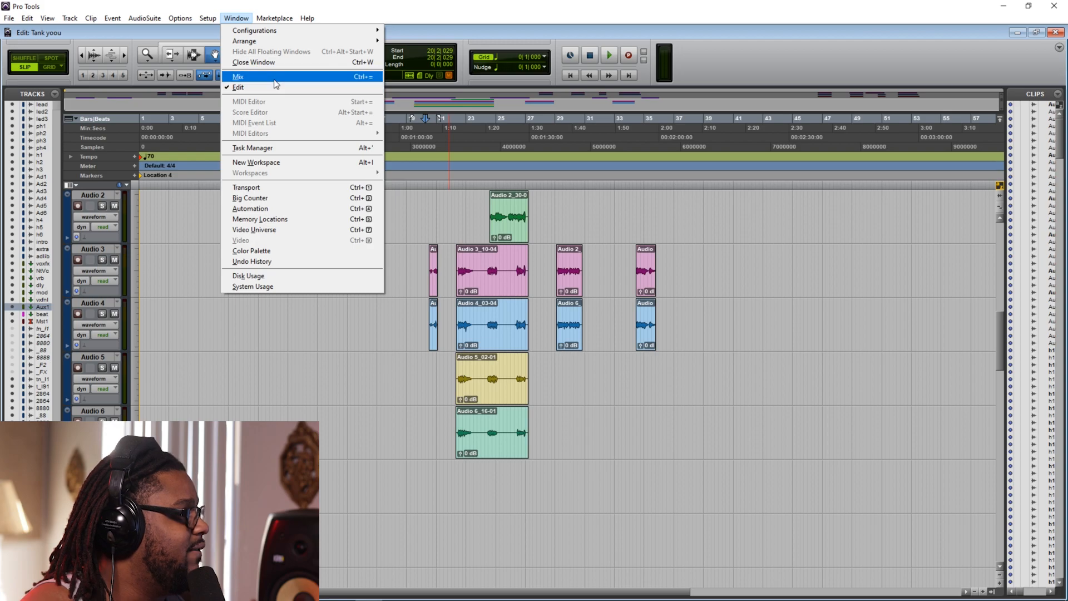
click(239, 76)
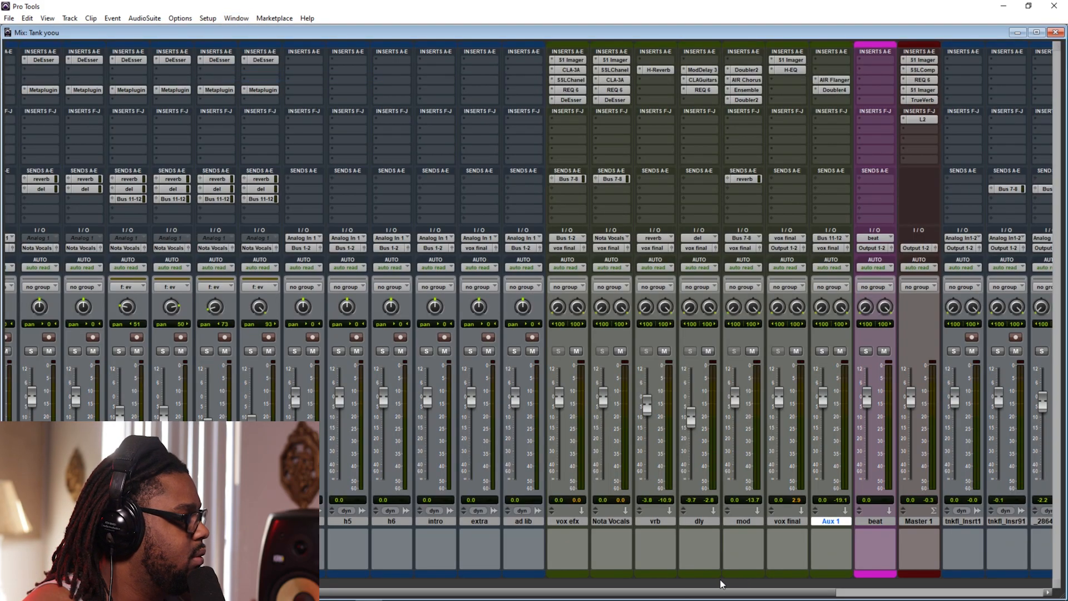
key(space)
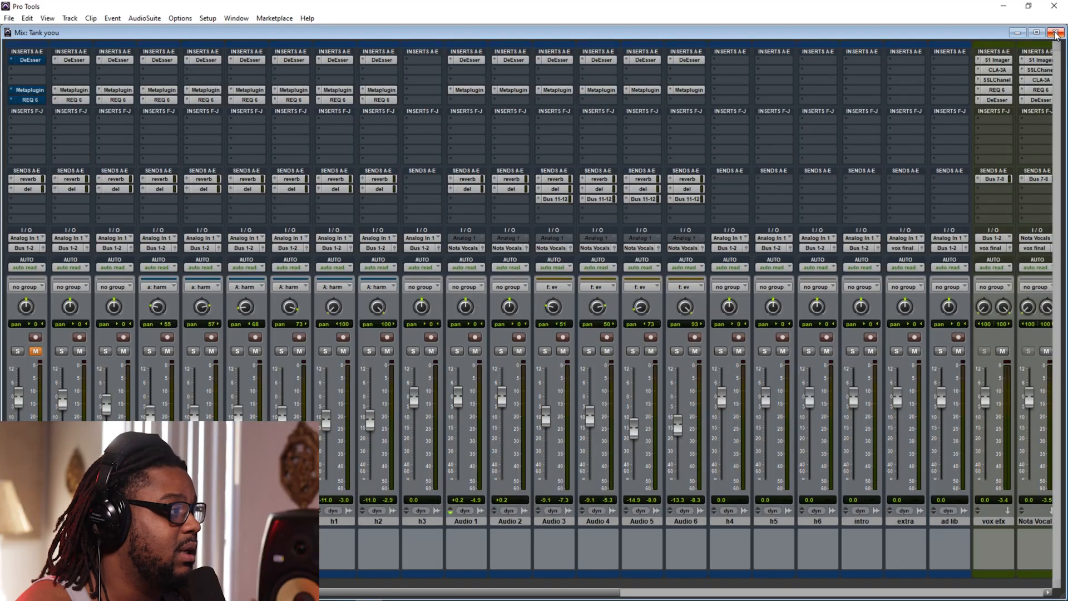
key(ctrl+equal)
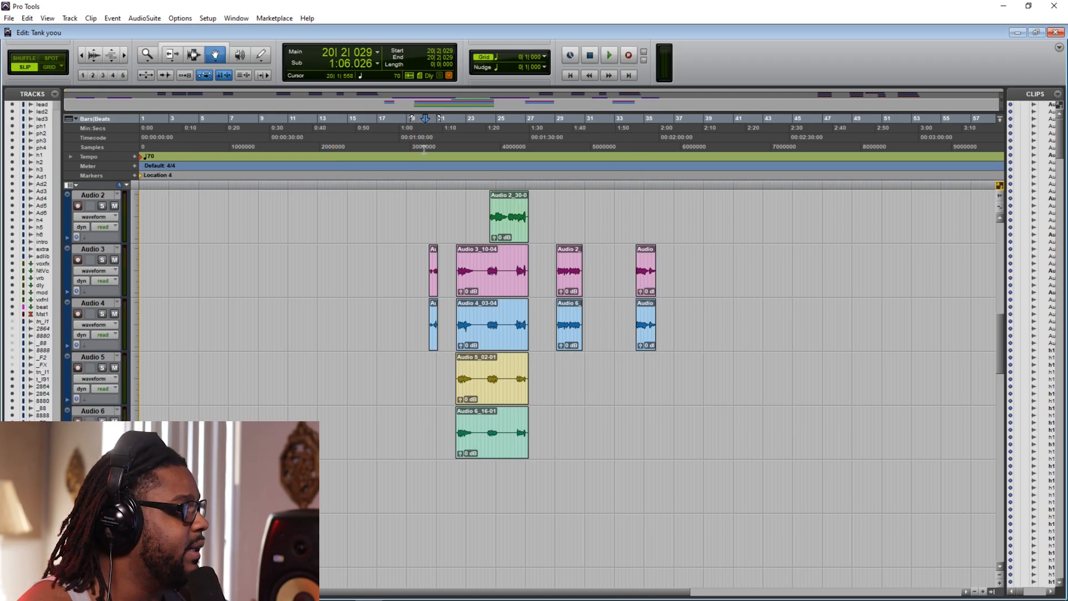
Step: Play the song from about bar 20 to hear the clips on the Audio 3 and Audio 4 tracks
key(space)
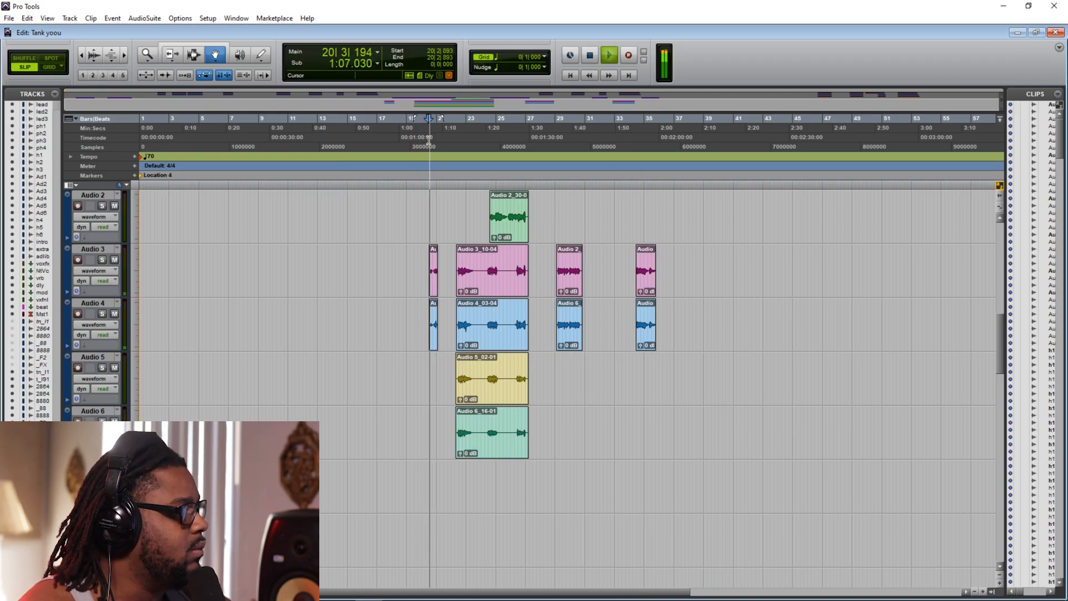
scroll(736, 300, up, 1)
scroll(737, 300, up, 3)
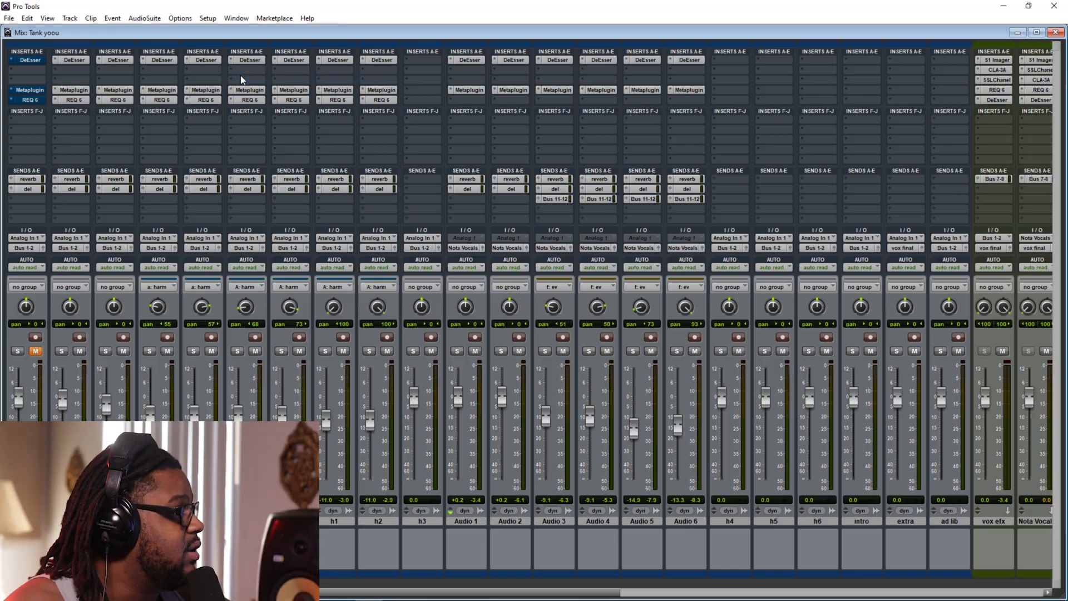
Step: Create one new stereo Aux Input track directly after the vox final track in the Mix window
drag(560, 595, 833, 583)
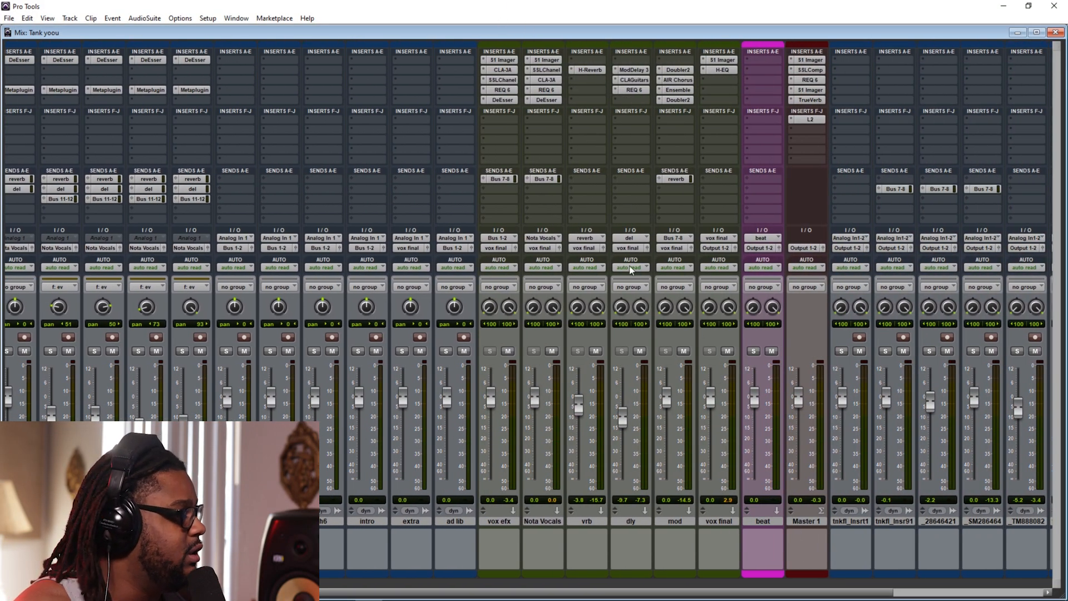
right_click(713, 522)
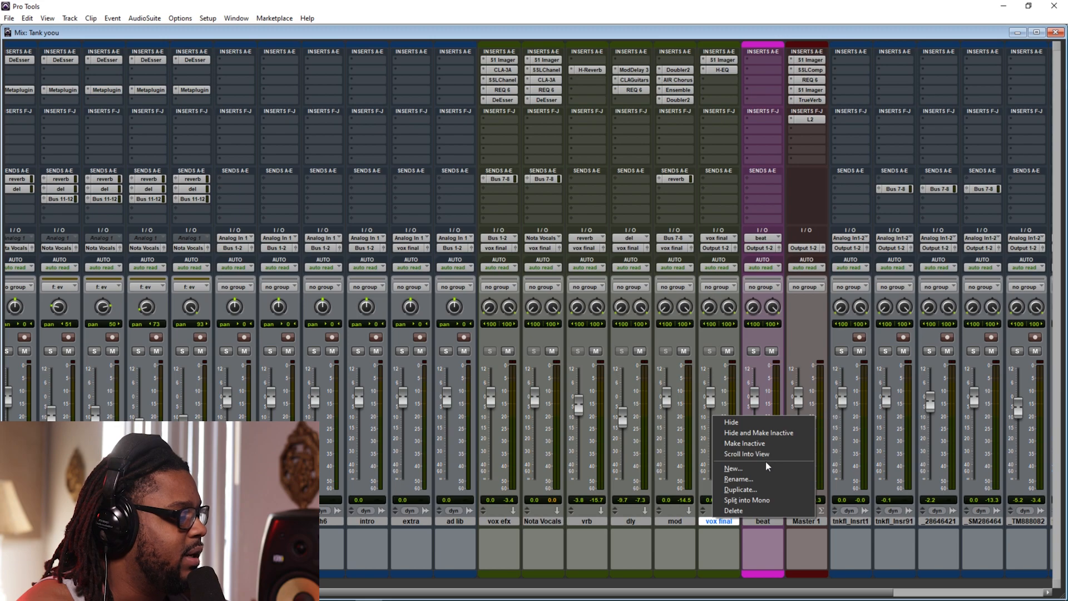
click(752, 469)
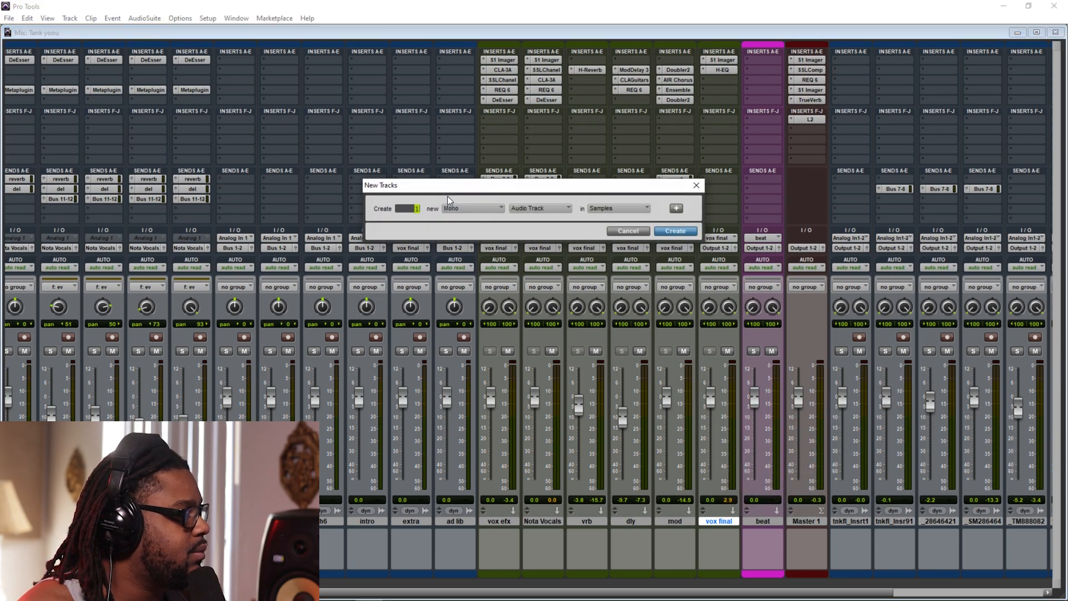
click(456, 206)
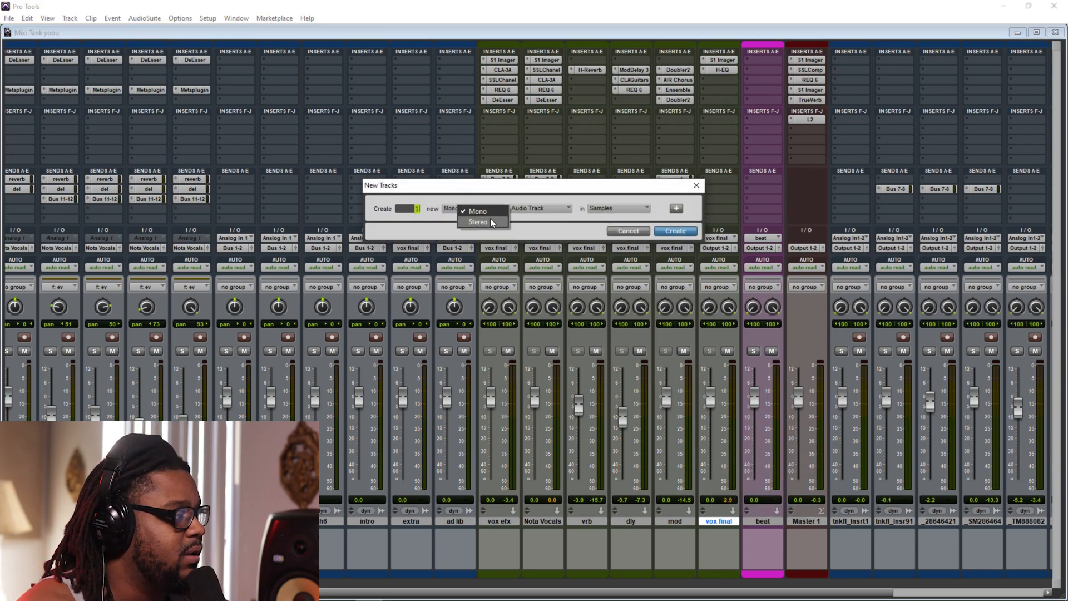
click(492, 222)
click(541, 209)
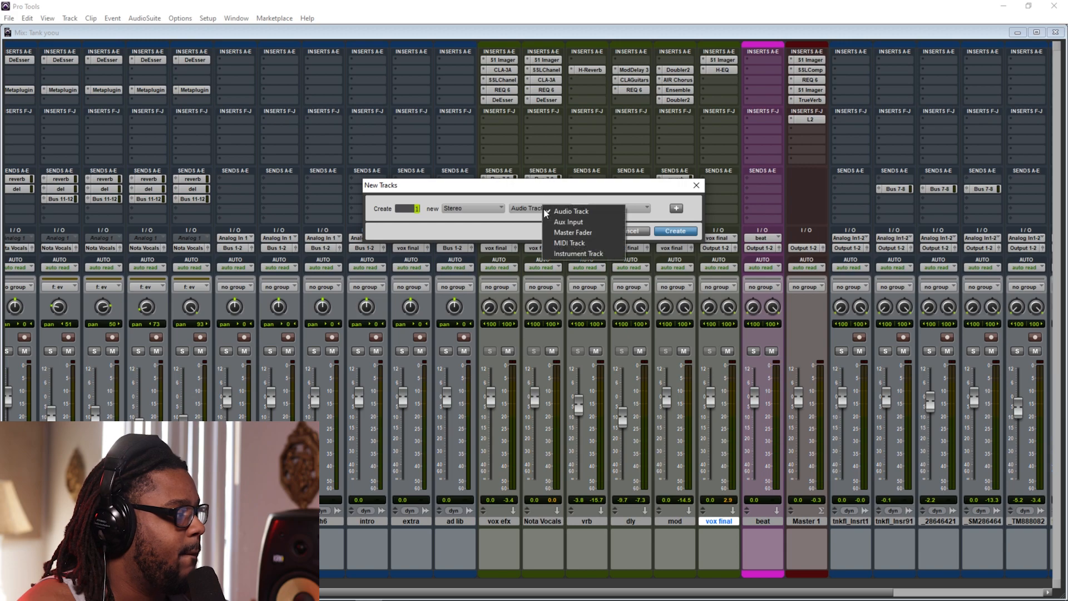
click(583, 222)
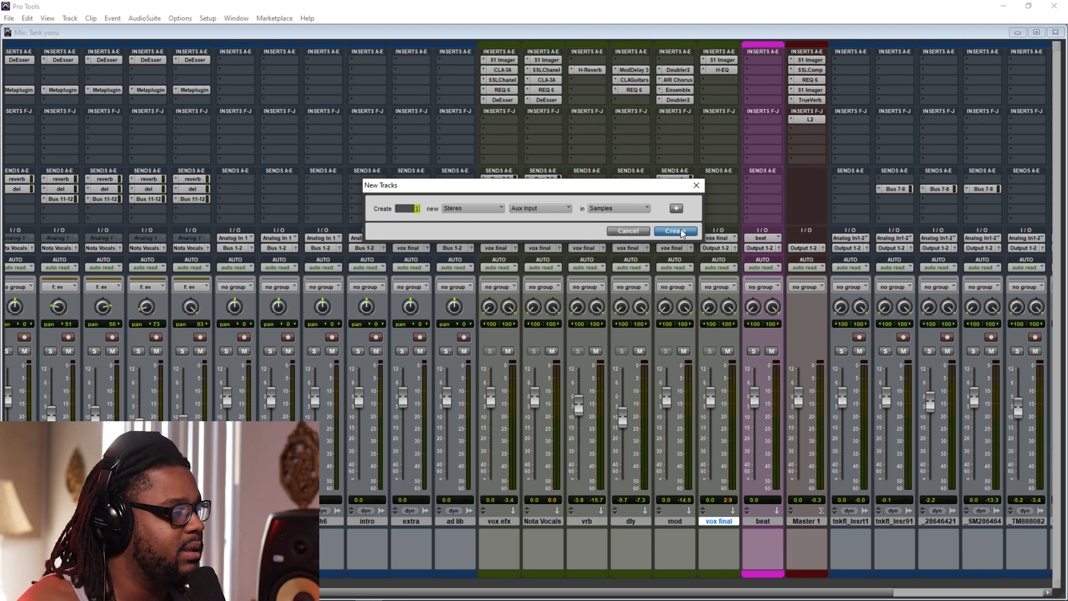
click(680, 229)
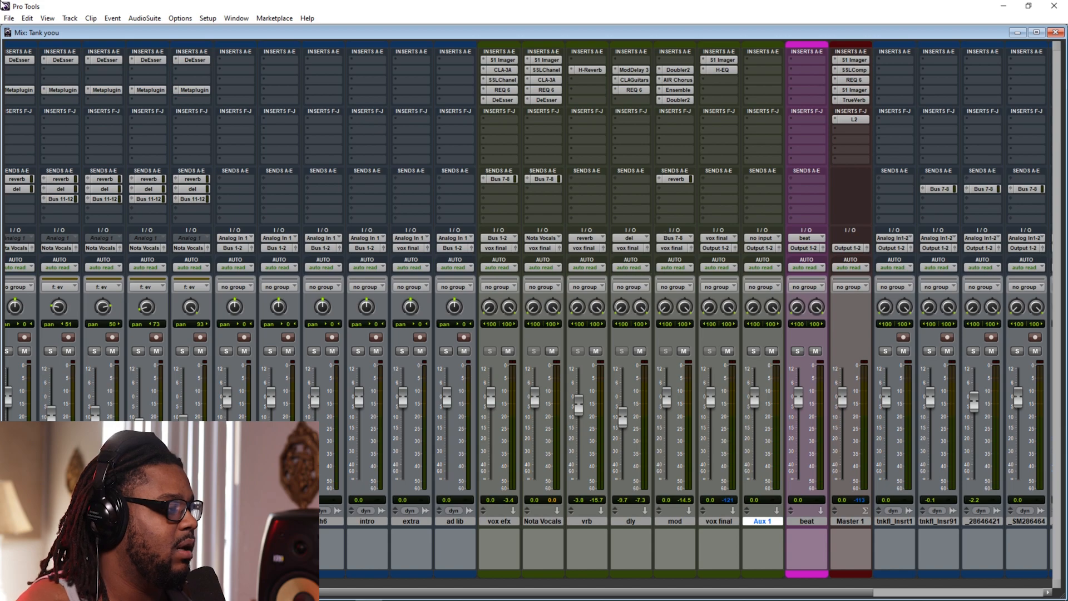
Step: Rename the new aux track as defx
double_click(763, 521)
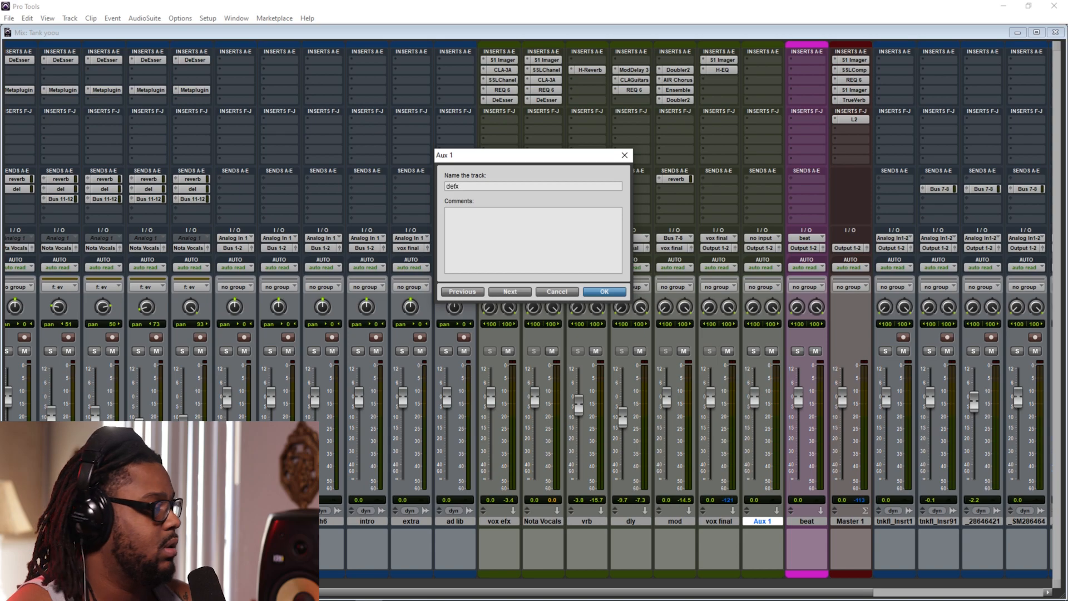
text(defx)
key(Return)
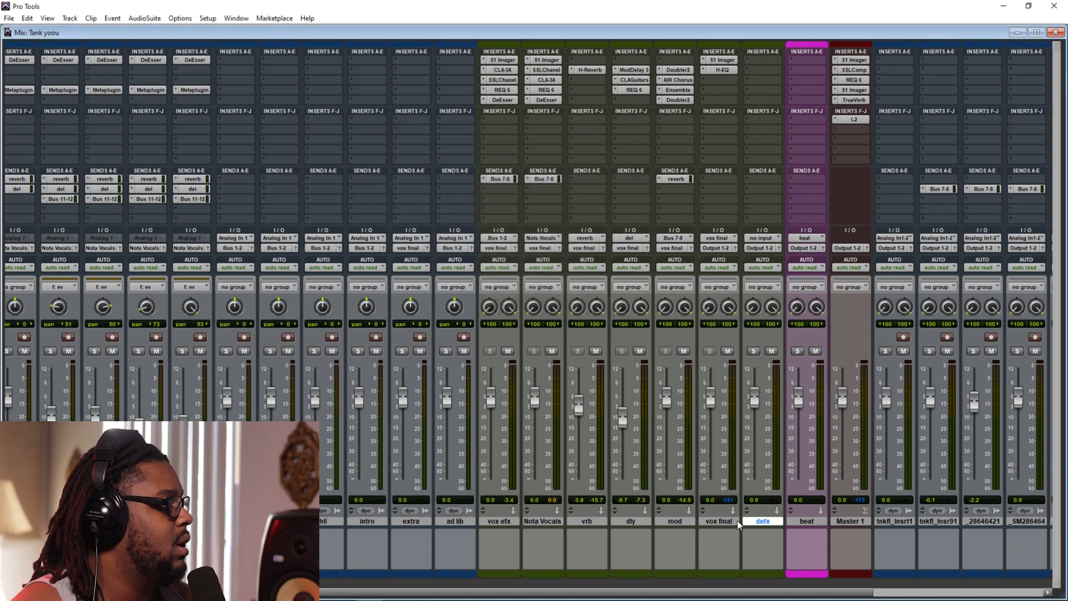
Step: Set the defx track's input to the stereo bus Bus 11-12
click(765, 238)
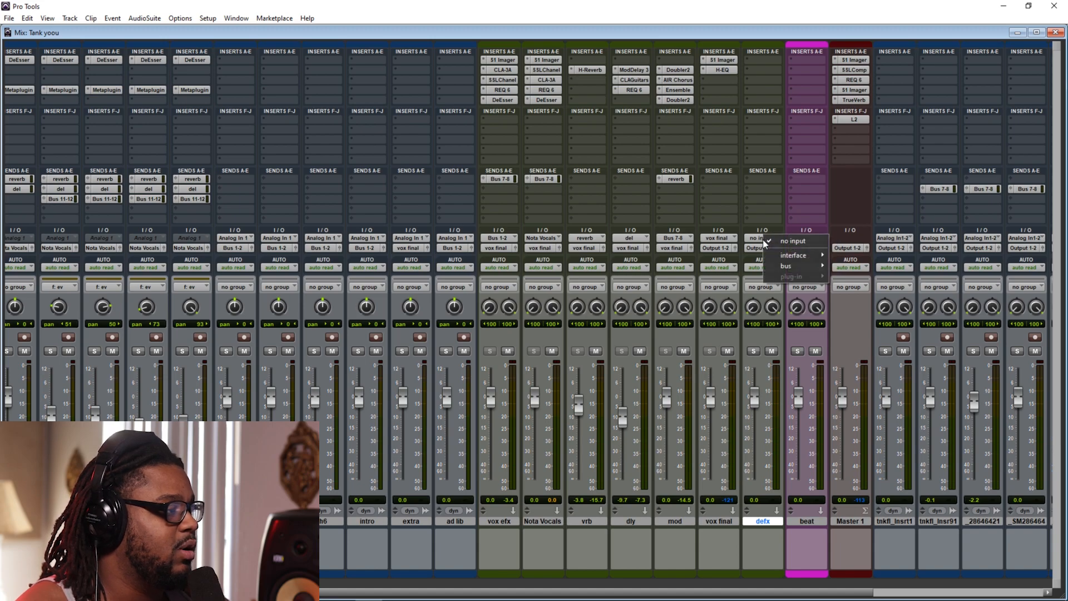
mouse_move(805, 265)
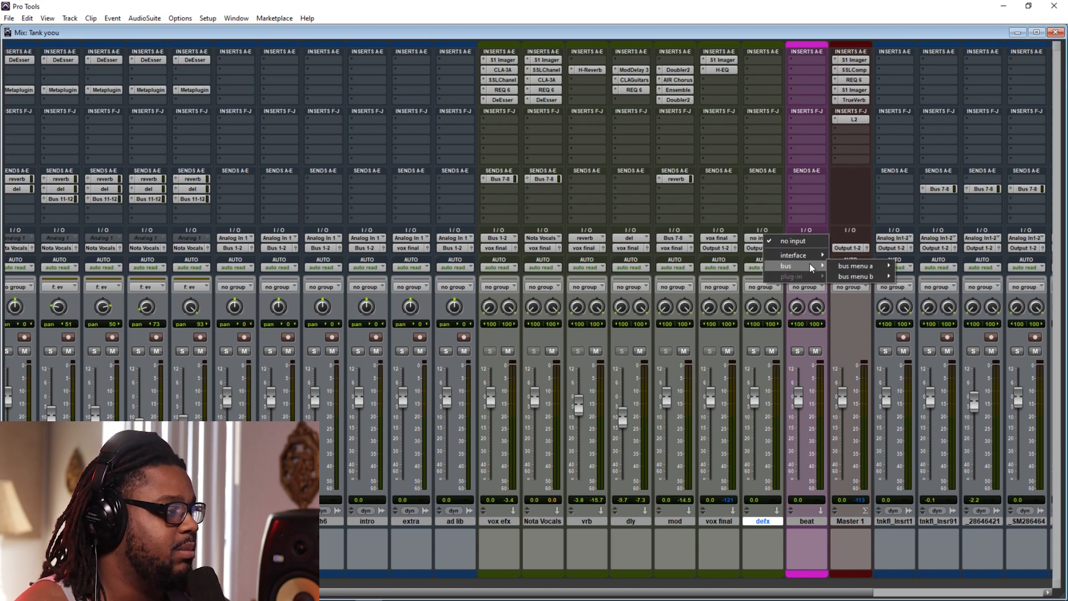
mouse_move(857, 266)
click(715, 89)
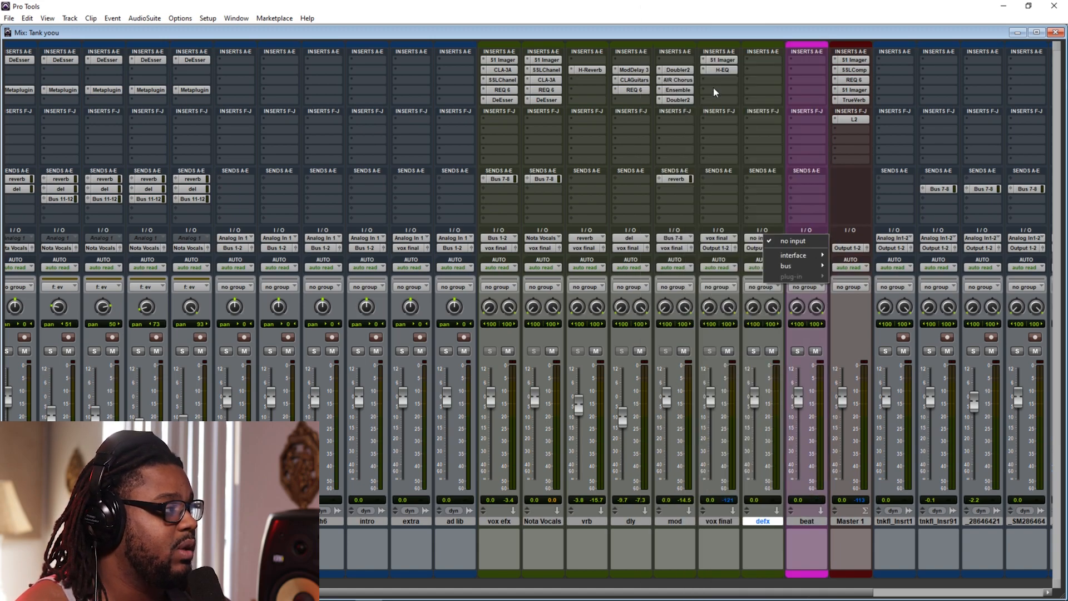
mouse_move(818, 265)
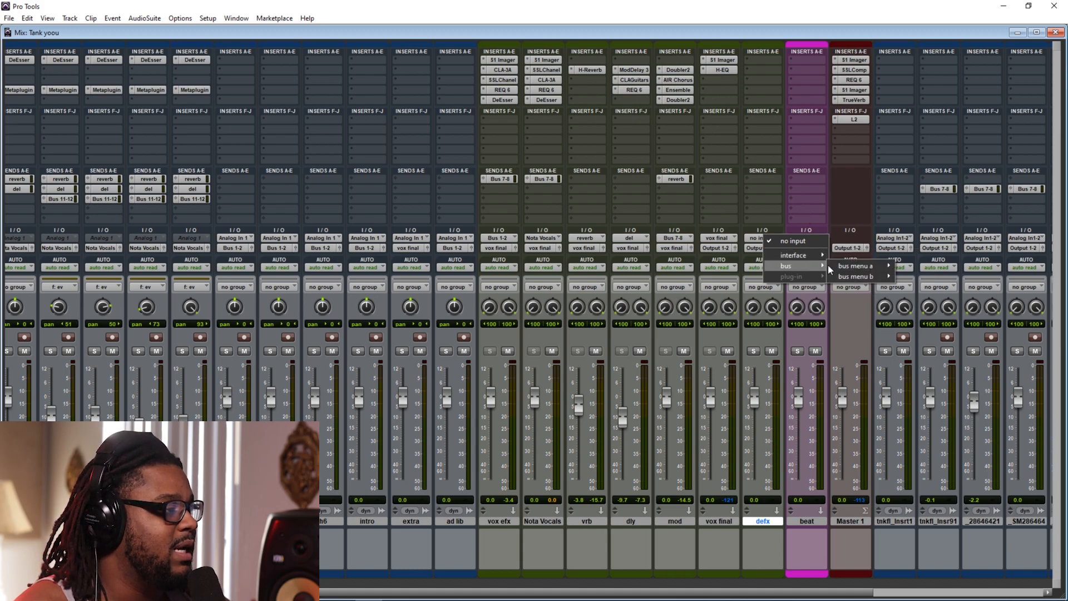
mouse_move(859, 269)
click(689, 97)
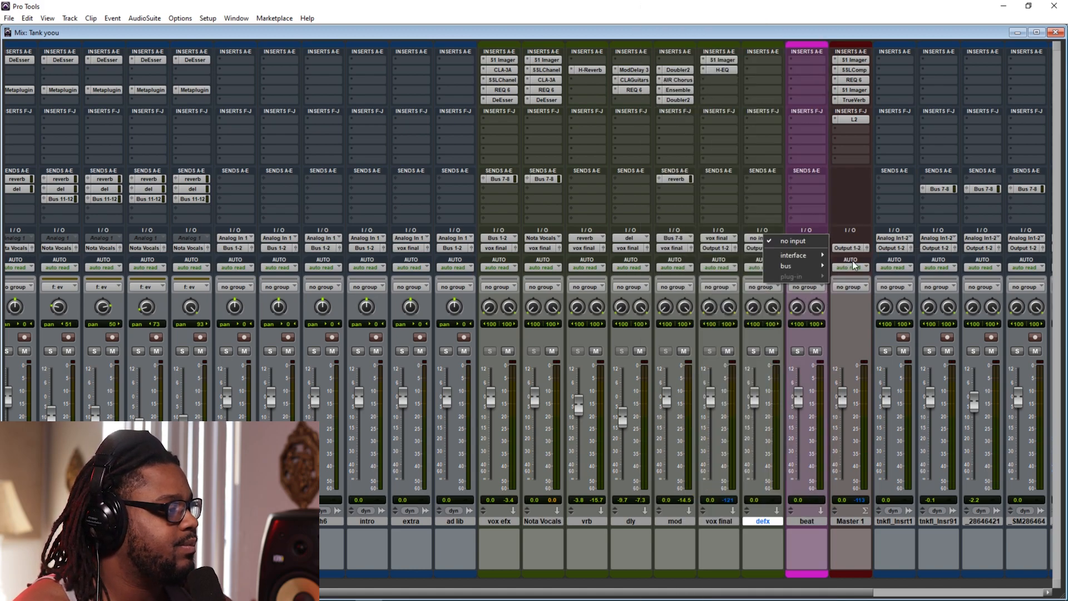
mouse_move(818, 266)
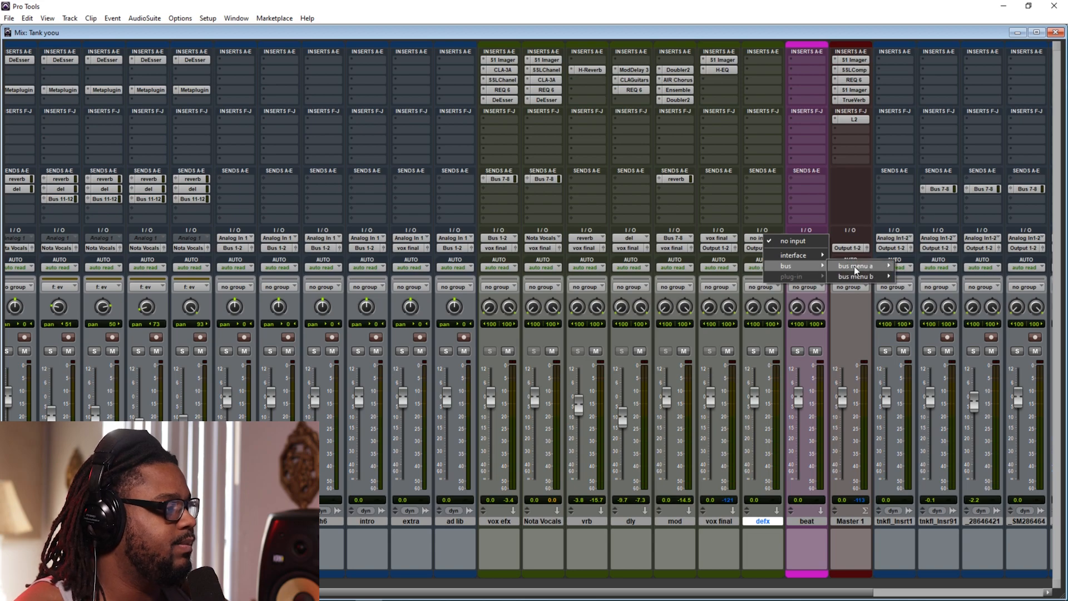
mouse_move(857, 266)
click(689, 66)
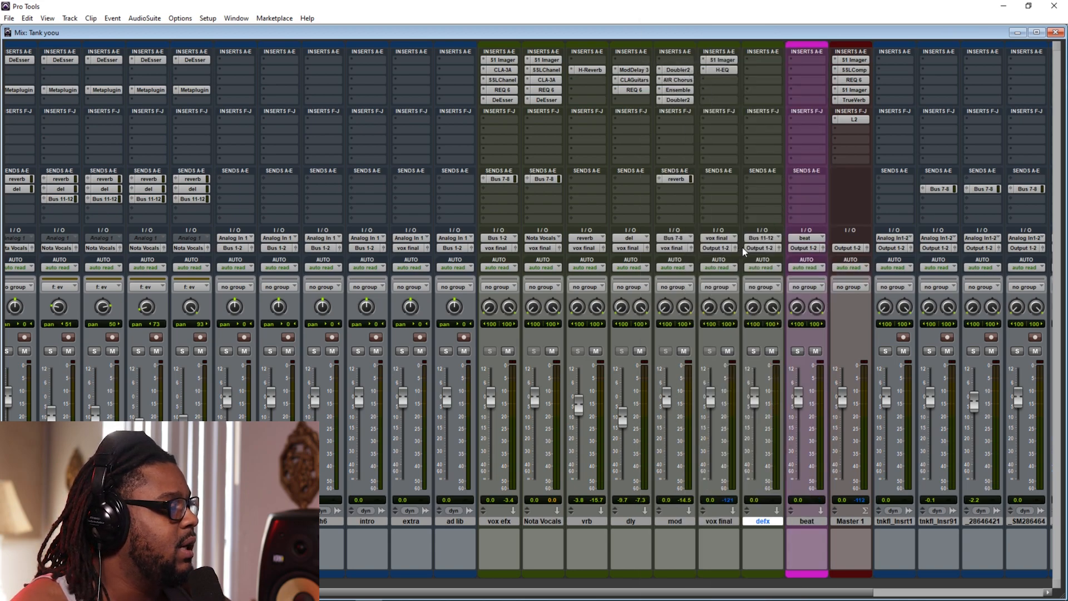
Step: Try to route the defx track's output to the vox final (Stereo) bus
click(762, 247)
mouse_move(809, 272)
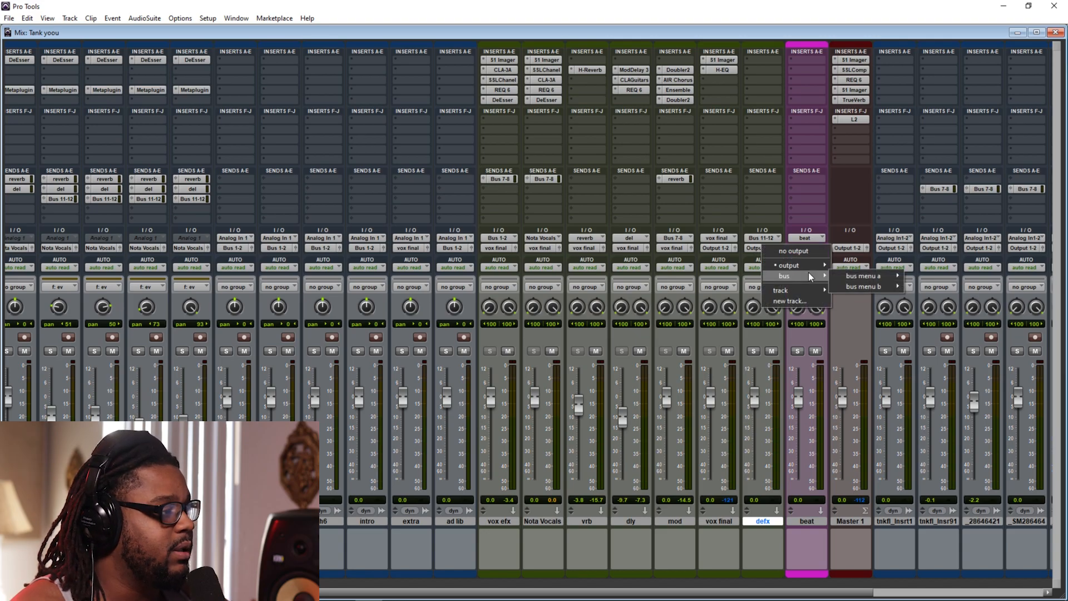
mouse_move(887, 275)
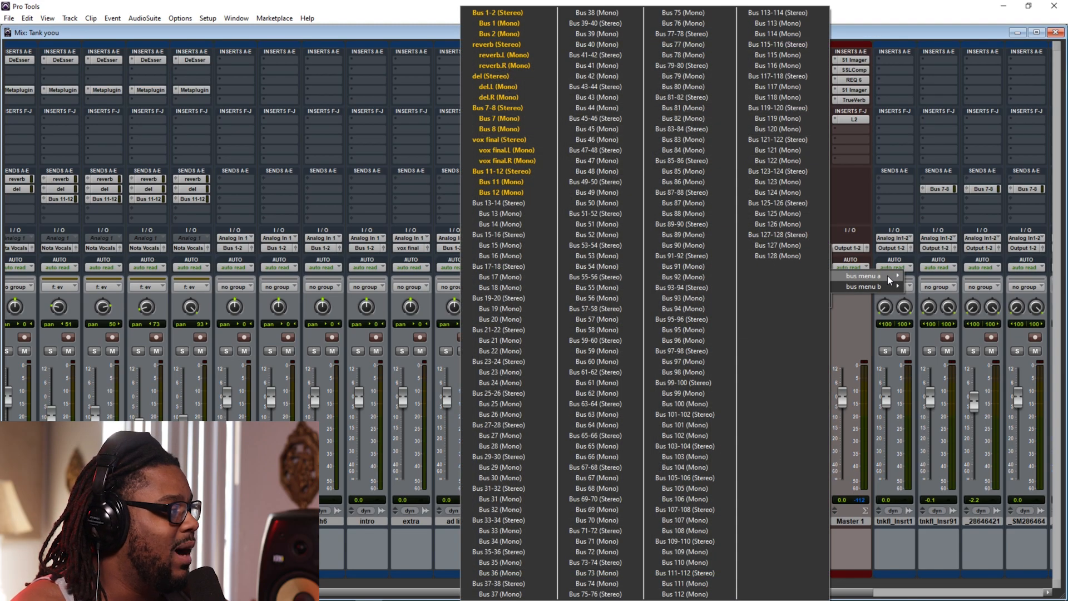
click(500, 140)
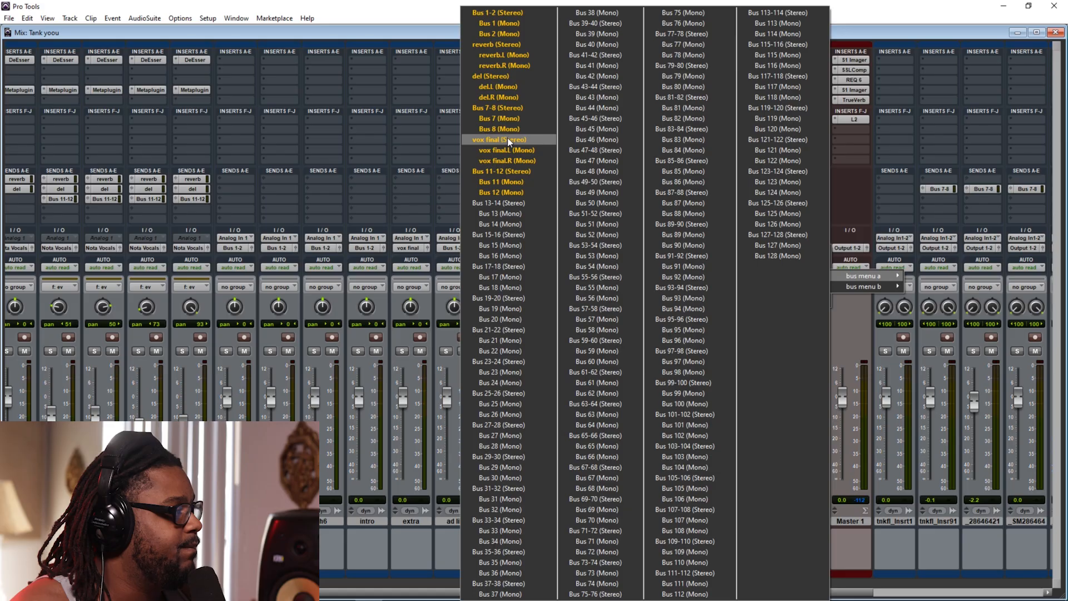
click(508, 139)
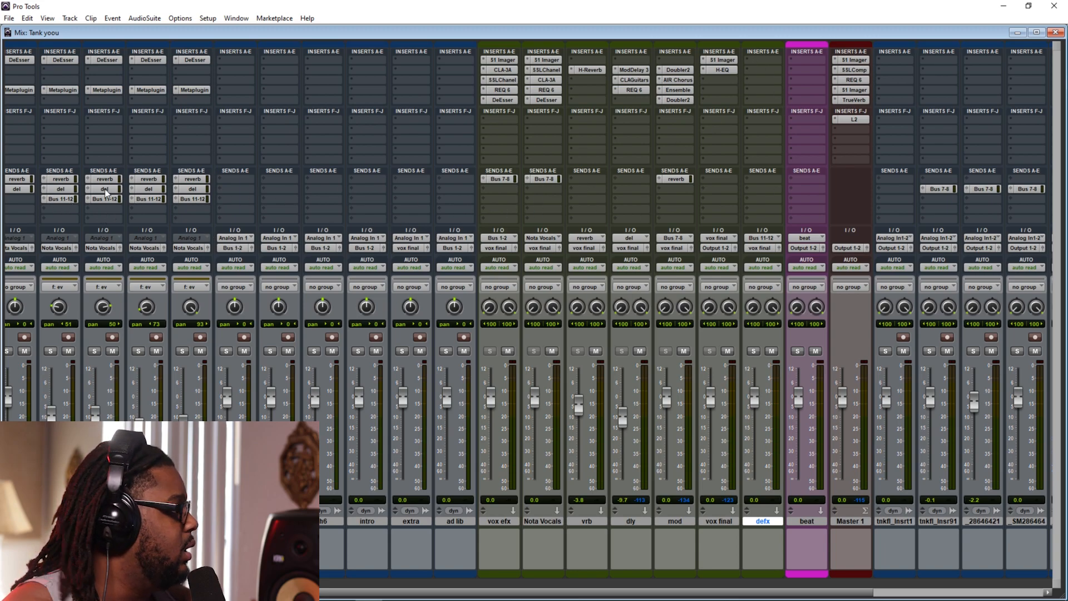
Step: Remove the Bus 11-12 send from each of the Audio 3, Audio 4, Audio 5 and Audio 6 tracks
click(45, 200)
click(65, 202)
click(89, 199)
click(115, 202)
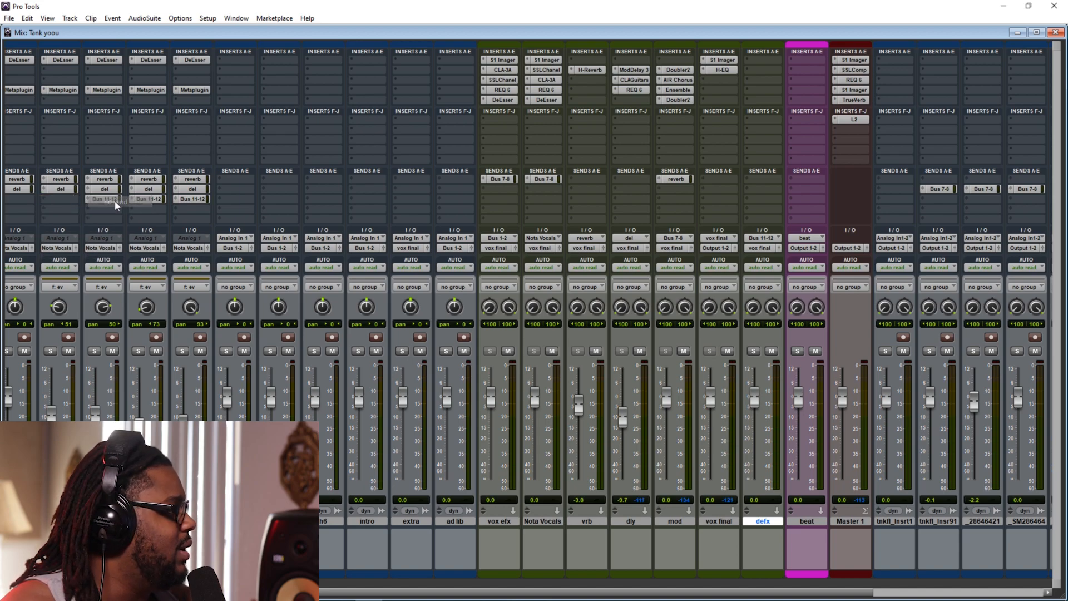
click(129, 198)
click(160, 201)
click(174, 199)
click(207, 202)
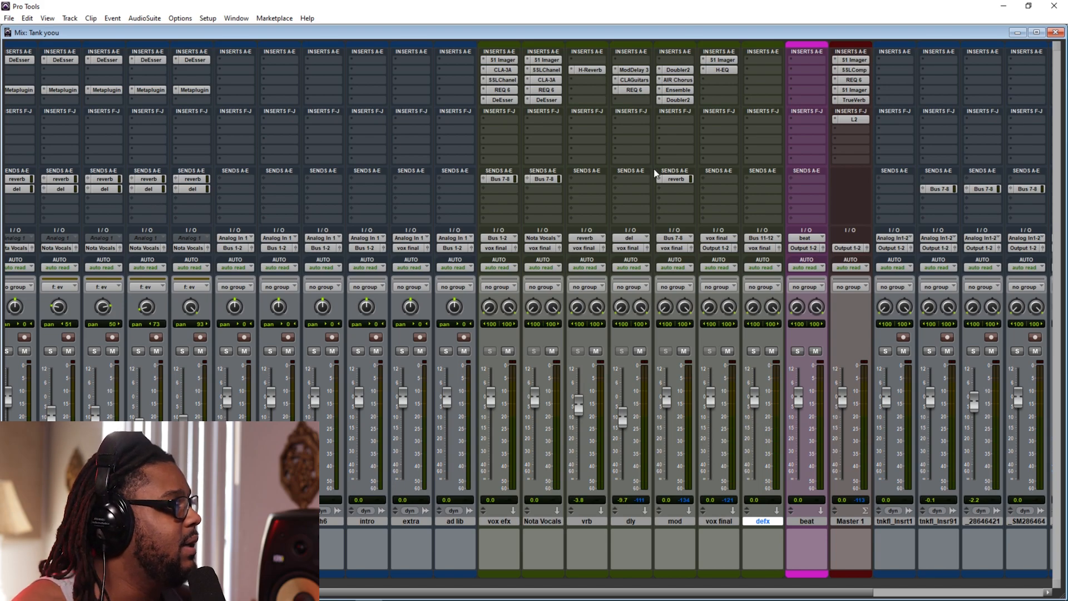
Step: Insert the multichannel modulation plug-in Doubler4 (stereo) in the defx track's third insert slot
click(746, 79)
mouse_move(817, 97)
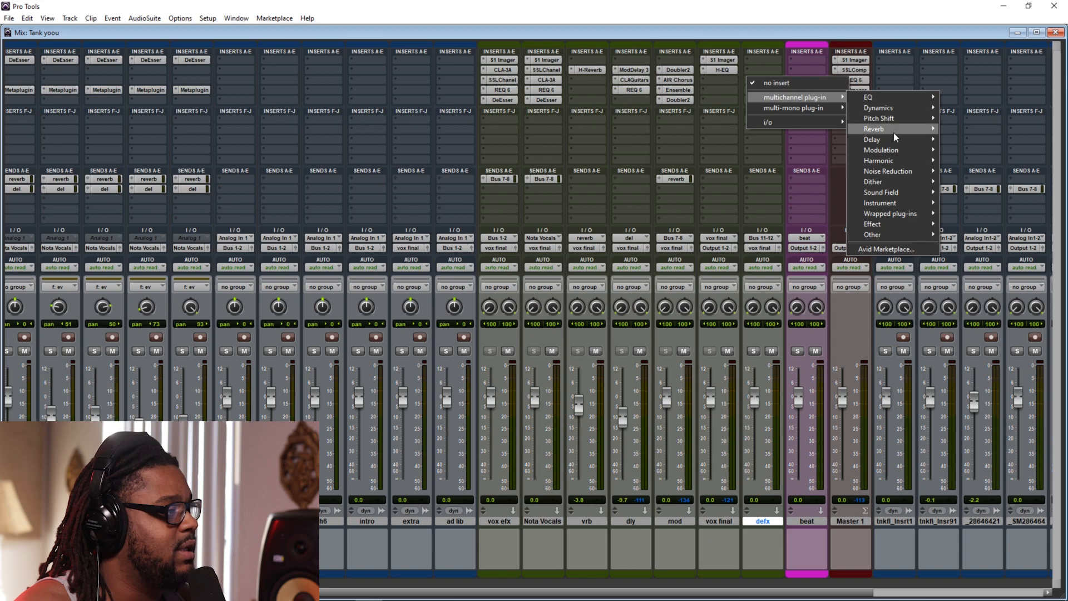
mouse_move(895, 146)
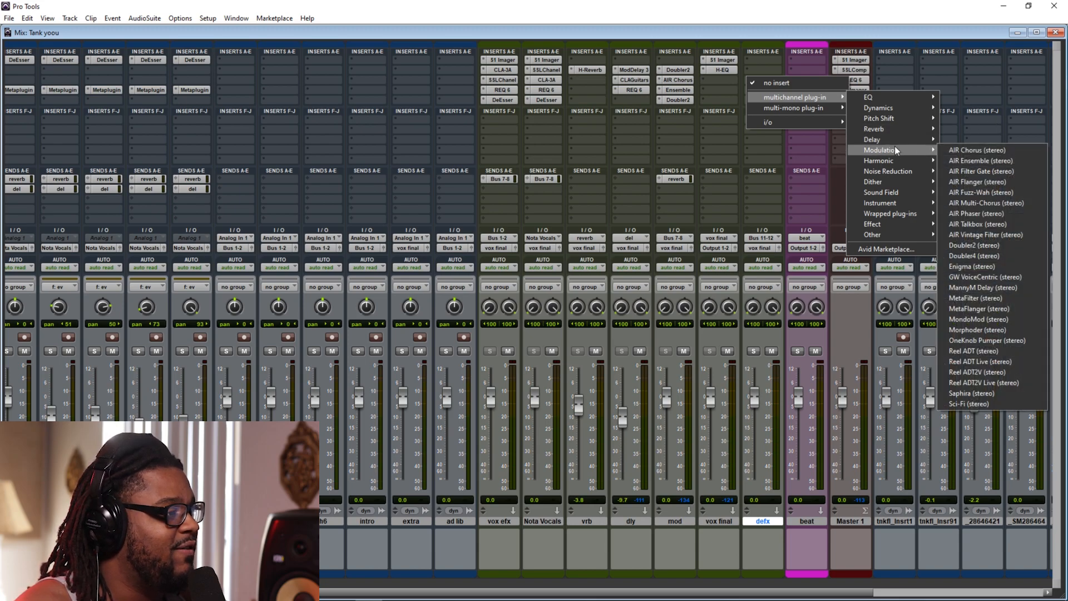
click(987, 255)
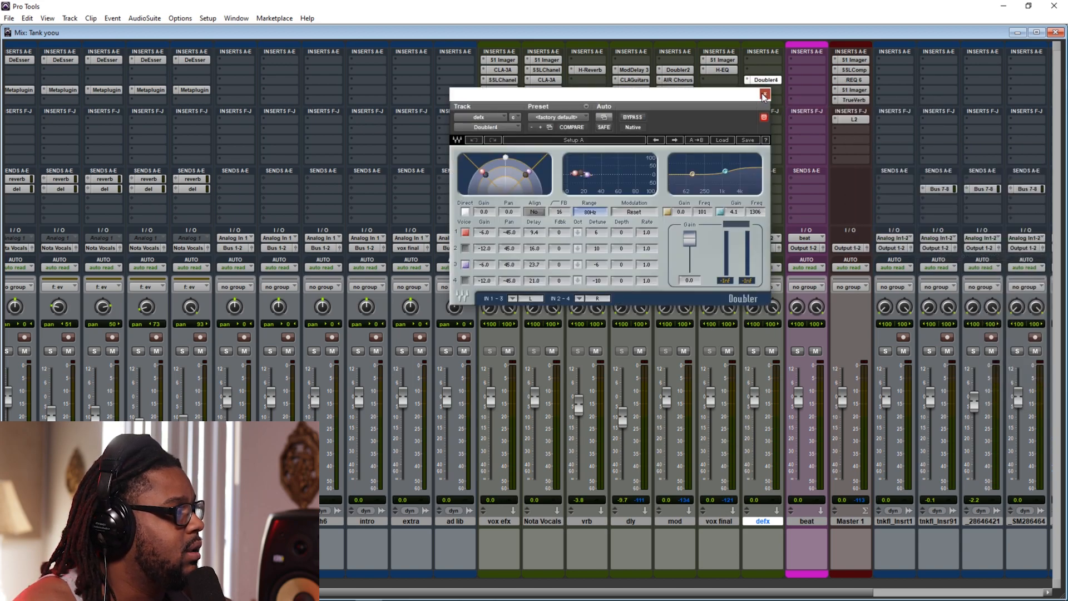
Step: Close the Doubler4 plug-in window and deselect the defx track
click(764, 96)
click(747, 71)
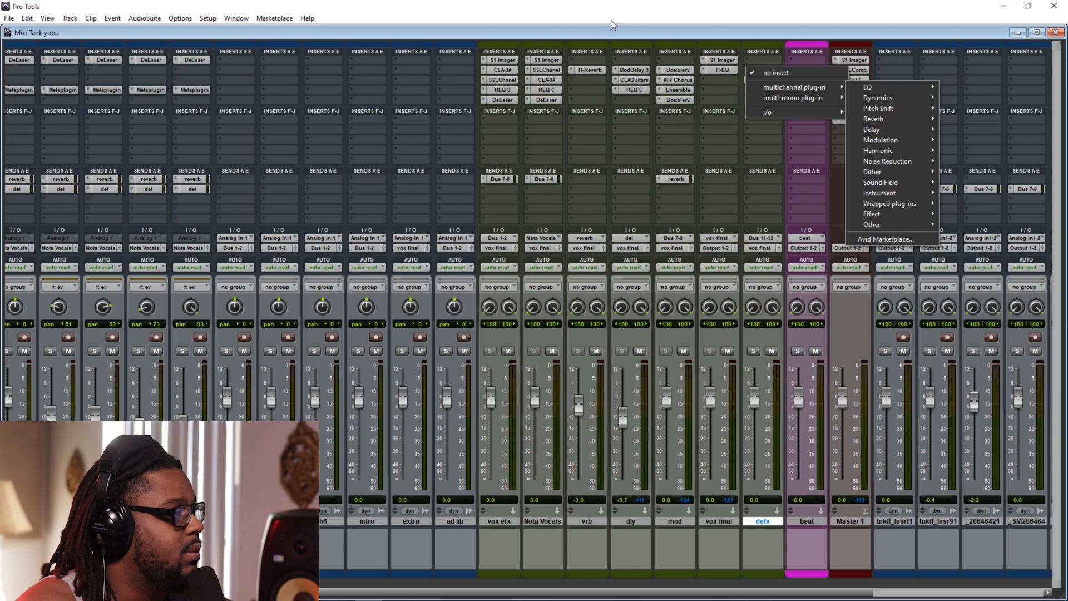
key(Escape)
key(Escape)
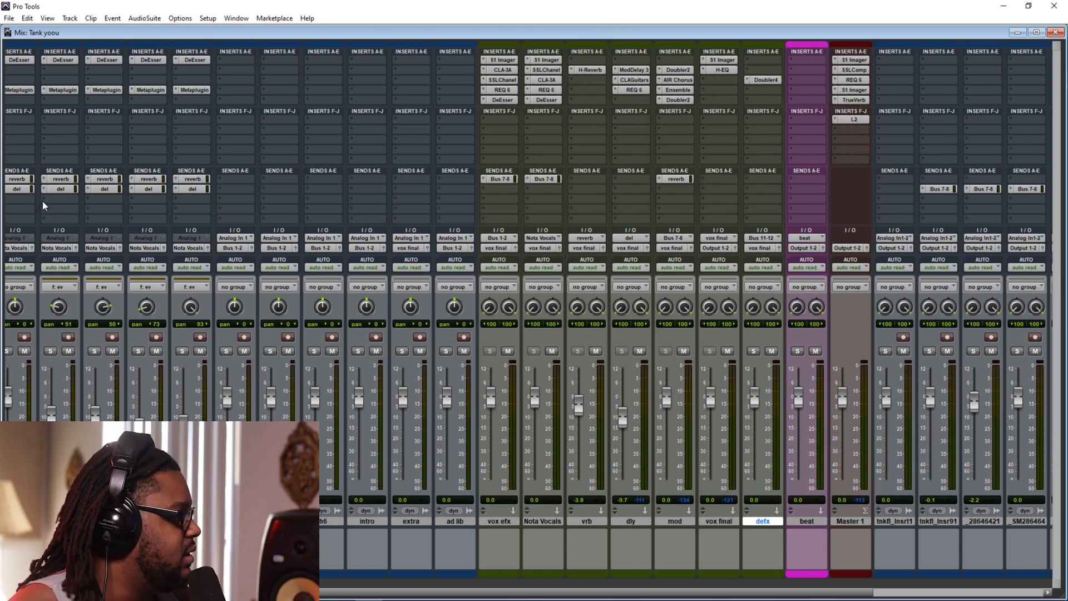
click(762, 521)
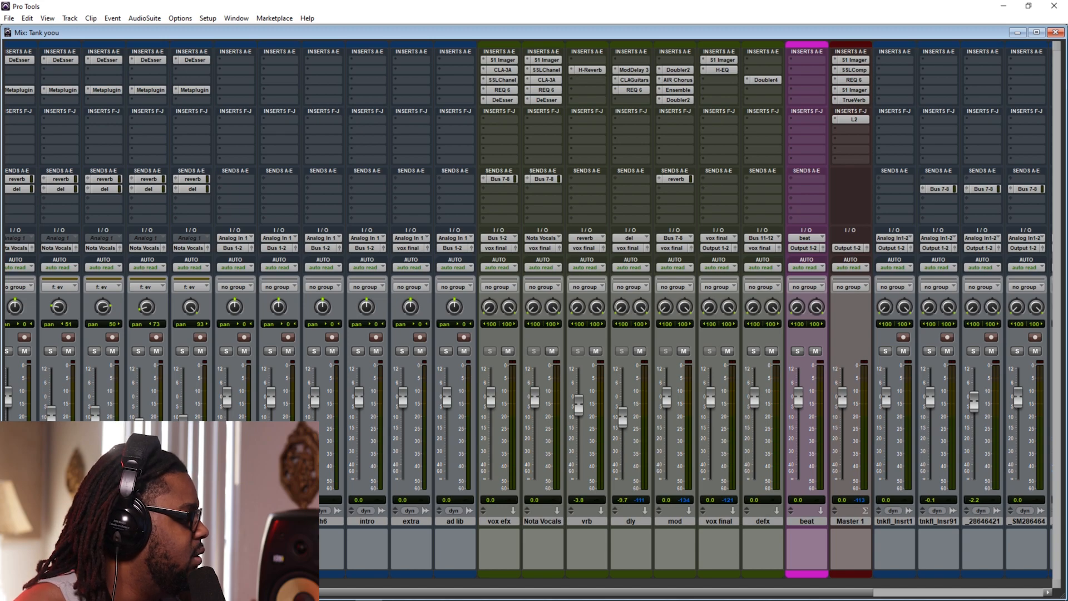
Step: Assign Bus 11-12 (Stereo) to the third send slot of the Audio 3 track
click(42, 199)
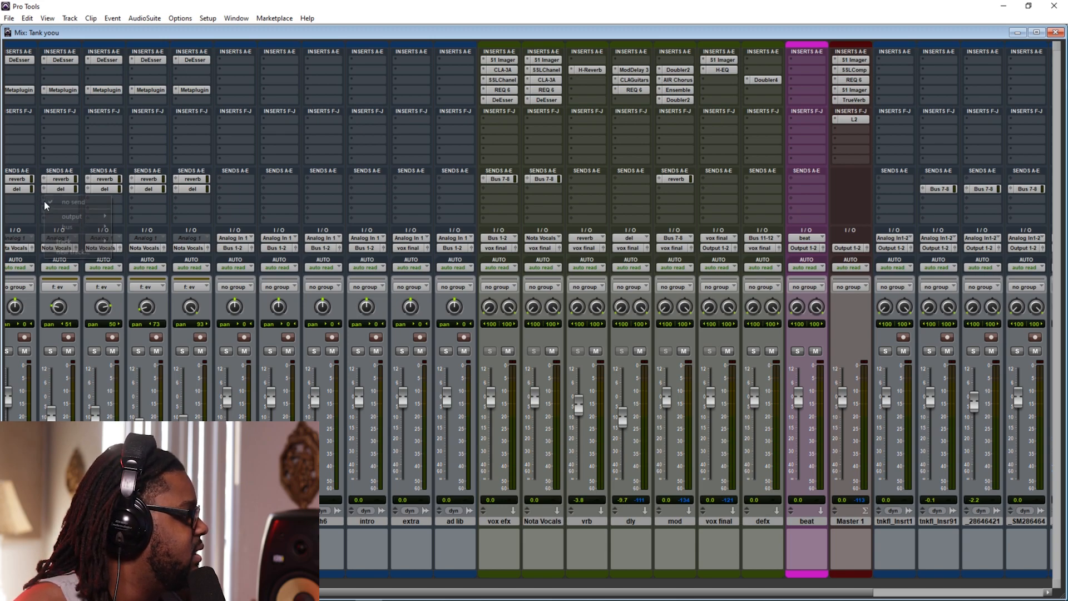
mouse_move(74, 227)
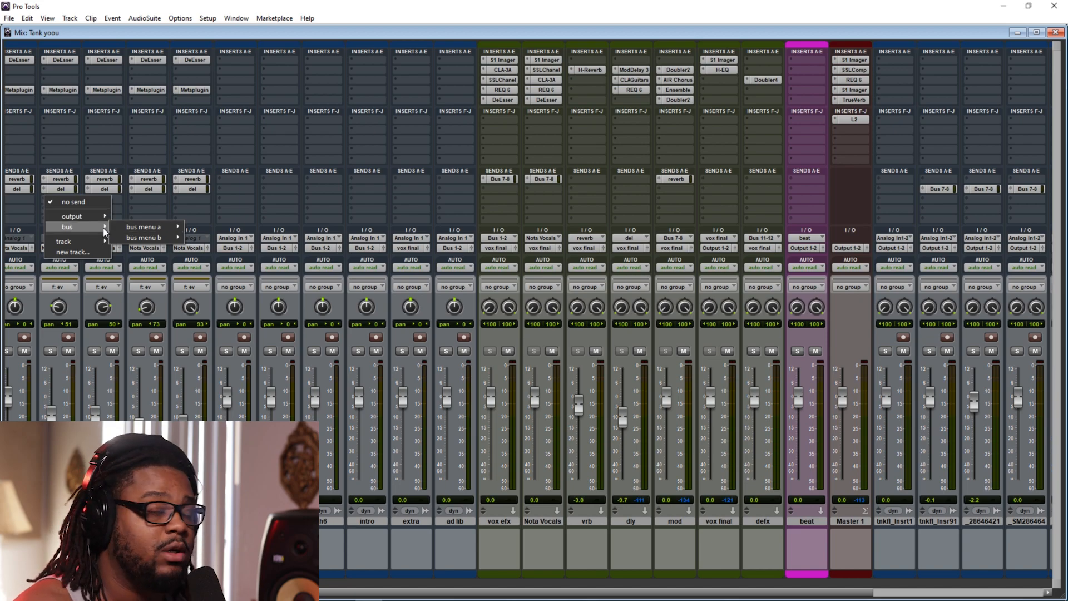
mouse_move(144, 222)
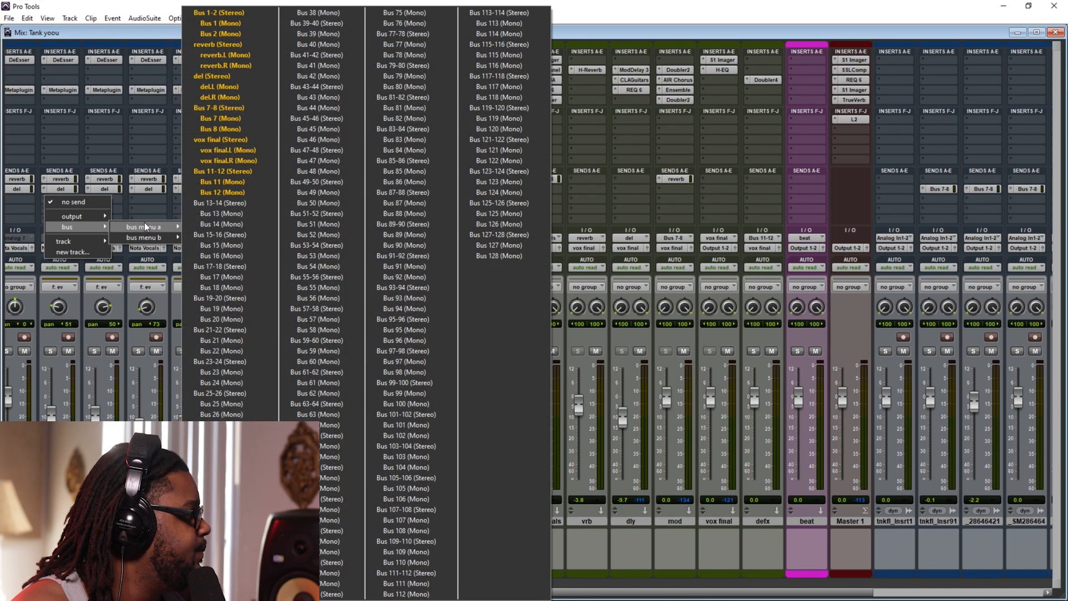
click(238, 173)
Step: Rename the defx track's input bus from Bus 11-12 to defx
right_click(757, 236)
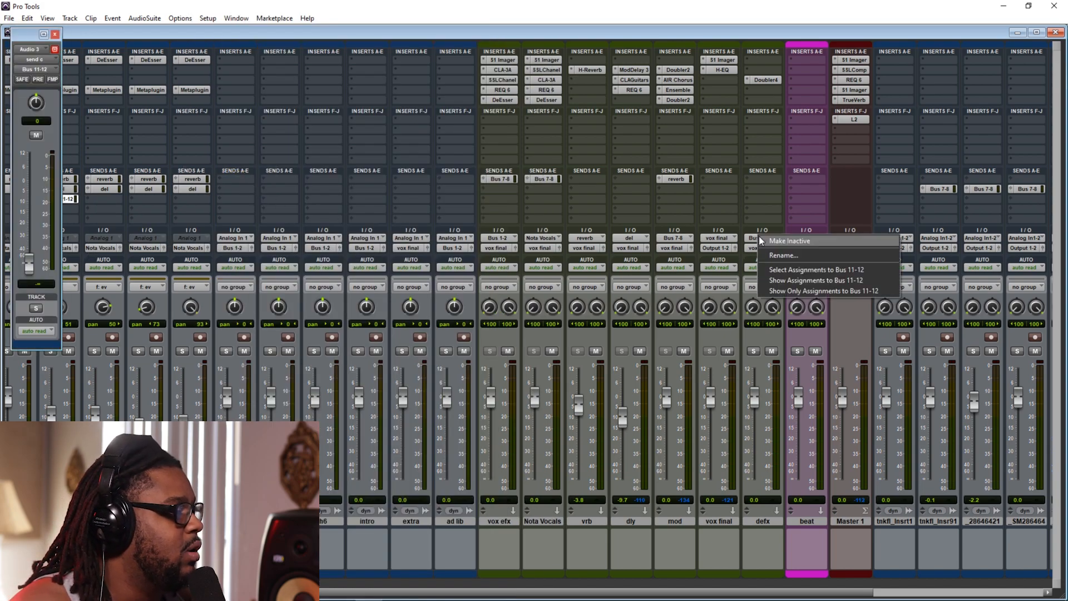
click(770, 251)
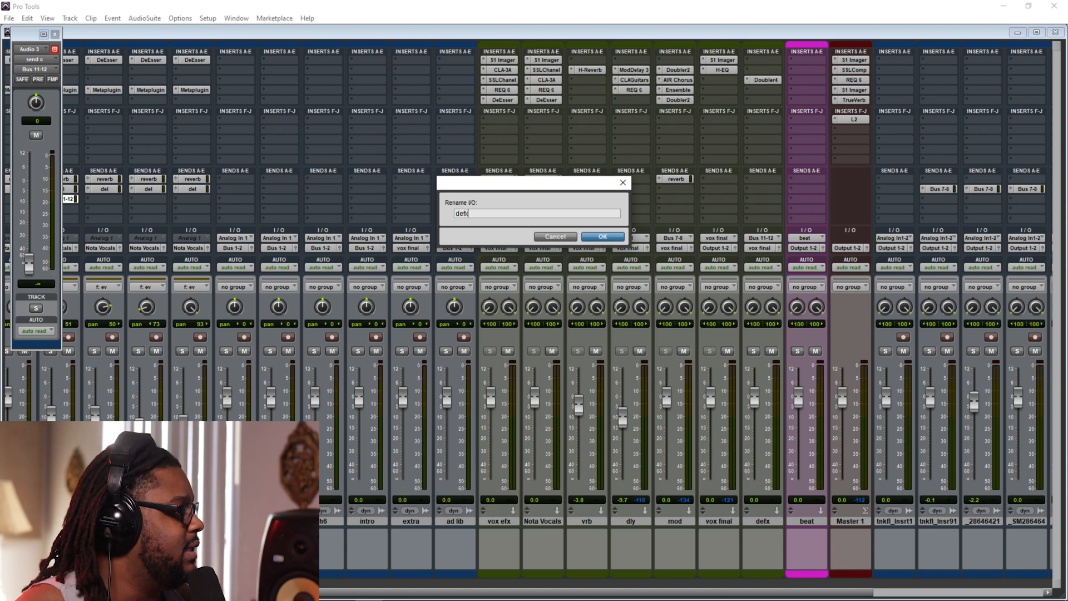
key(Return)
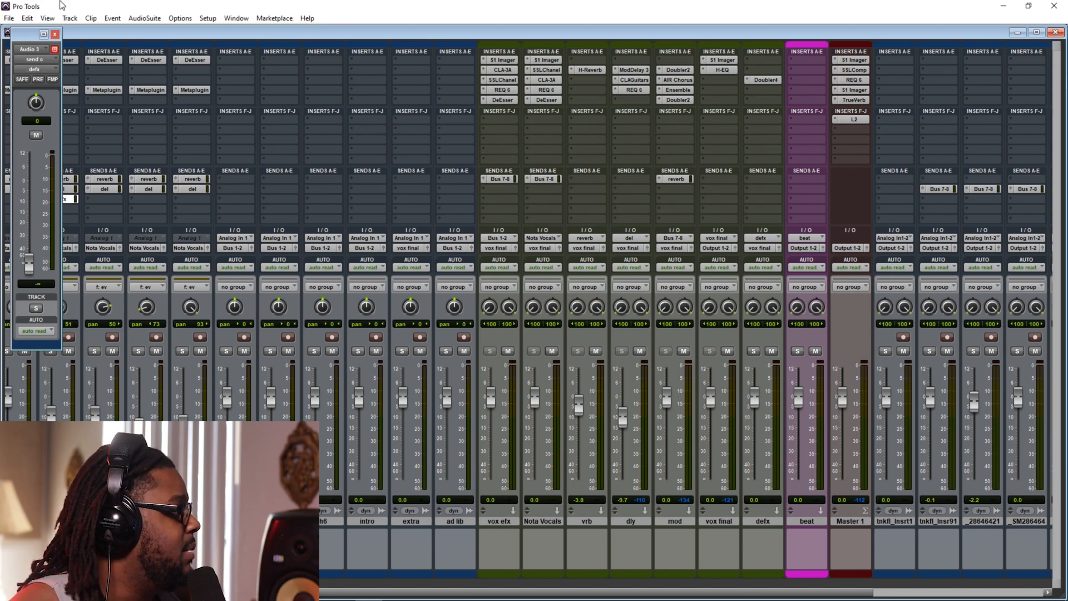
Step: Assign the defx bus to the third send slot of Audio 4 and copy that send to Audio 5 and Audio 6
drag(24, 37, 480, 52)
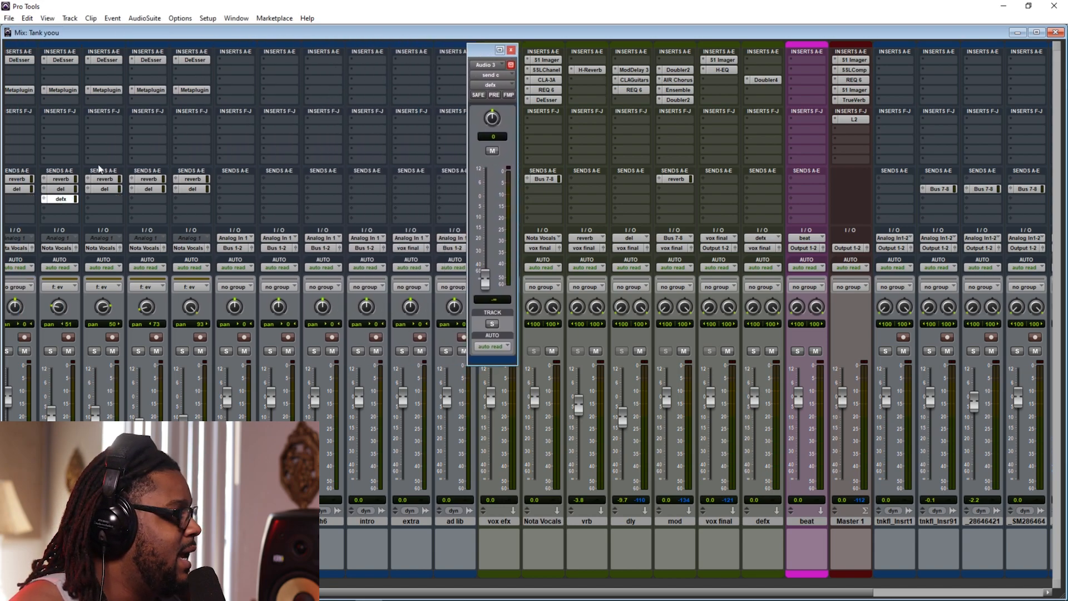
click(89, 198)
mouse_move(99, 223)
mouse_move(181, 225)
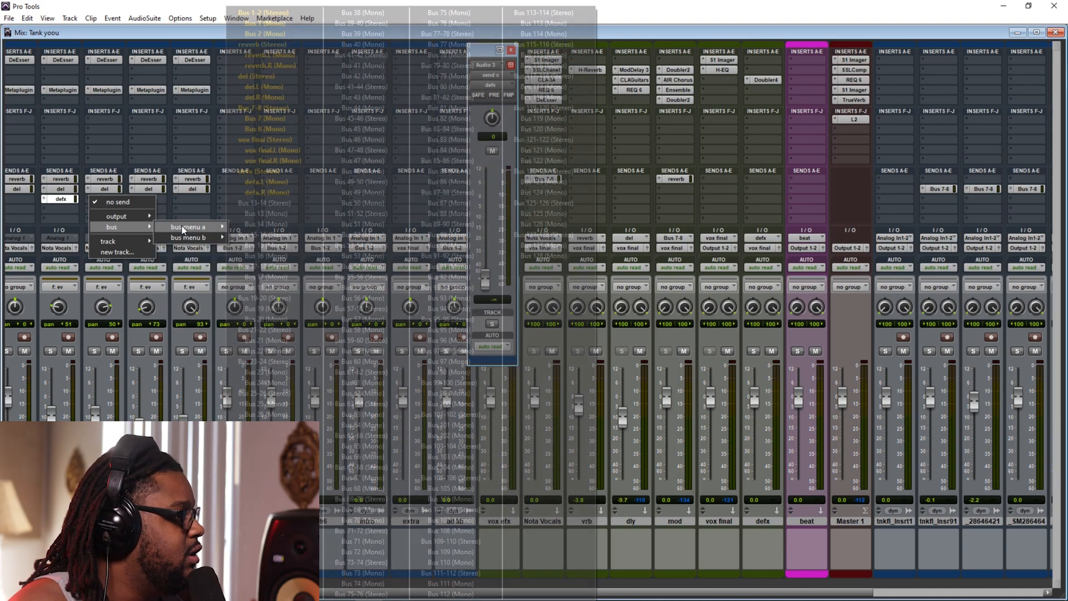
click(158, 32)
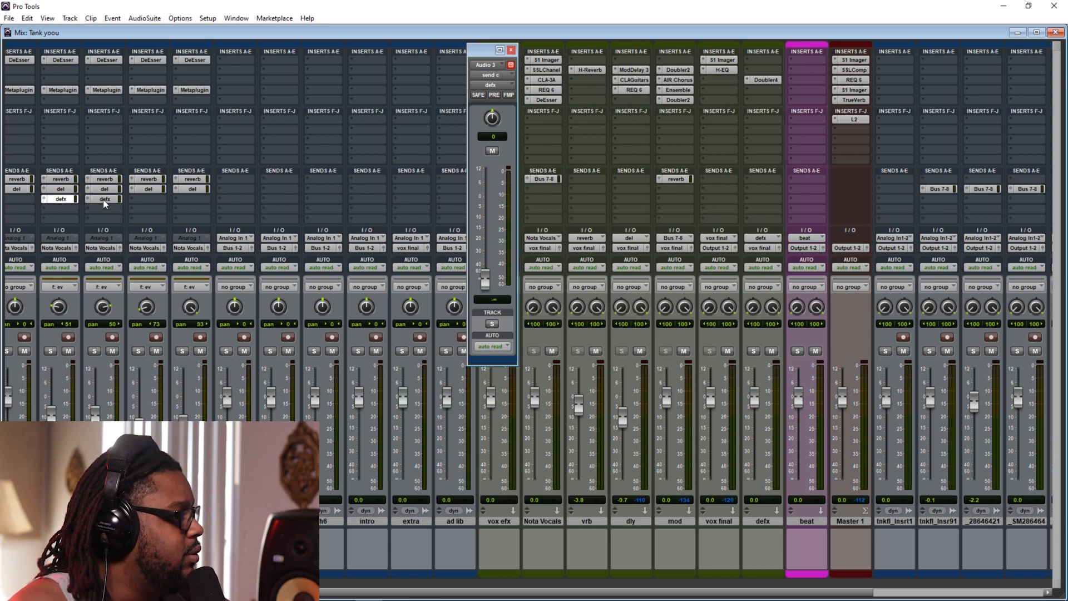
drag(104, 199, 137, 201)
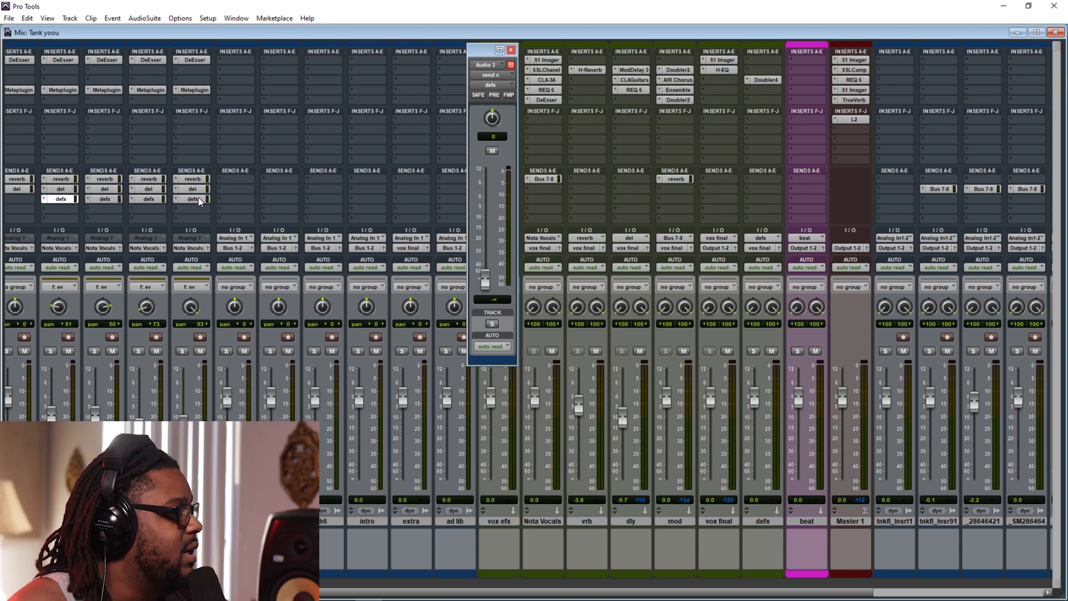
Step: Remove the defx send from the Audio 4, Audio 5 and Audio 6 tracks
click(86, 199)
click(98, 200)
click(133, 198)
click(134, 200)
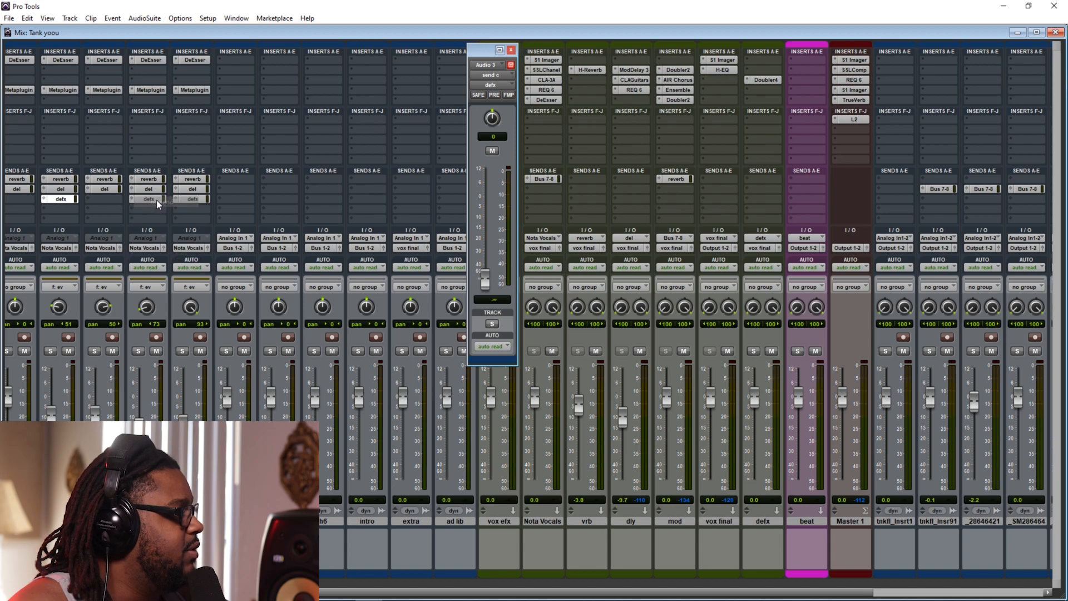
click(176, 198)
click(188, 198)
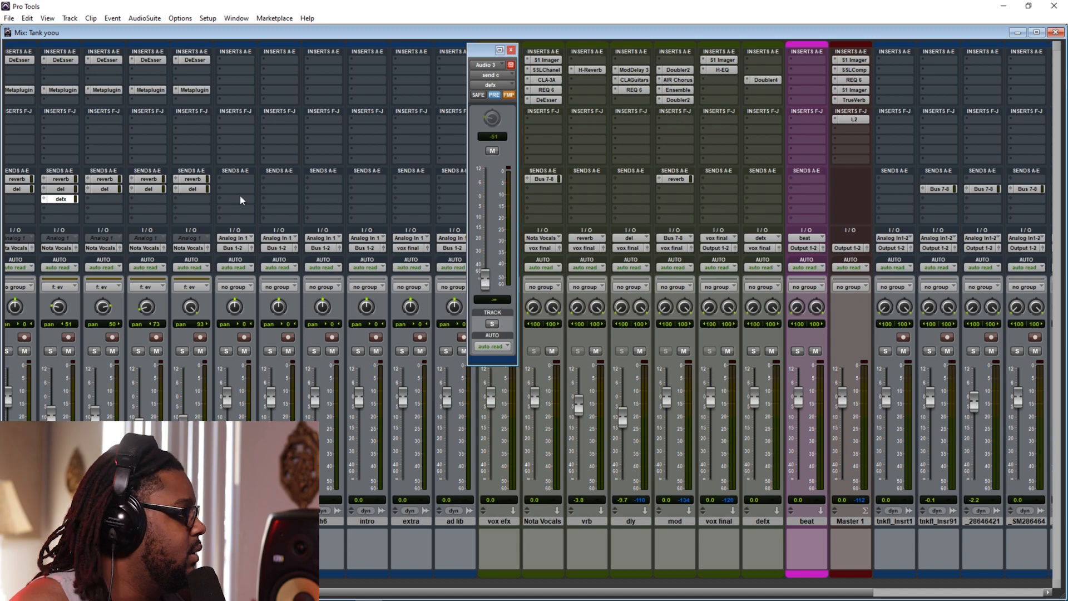
Step: Set the Audio 3 defx send level to -15.6 dB and copy the send to Audio 4, Audio 5 and Audio 6
drag(490, 283, 492, 260)
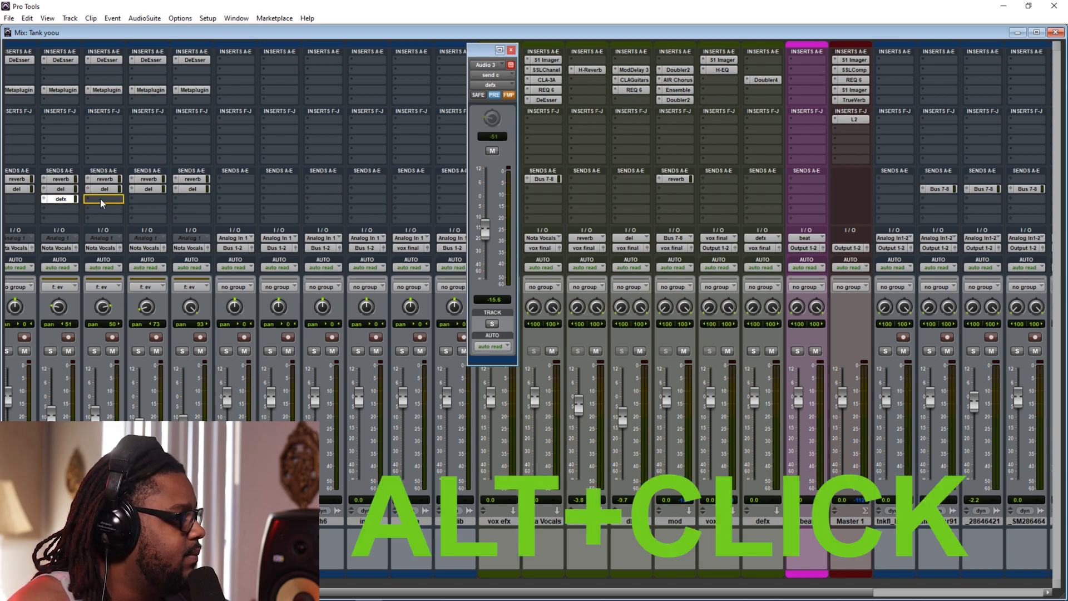
drag(111, 198, 203, 203)
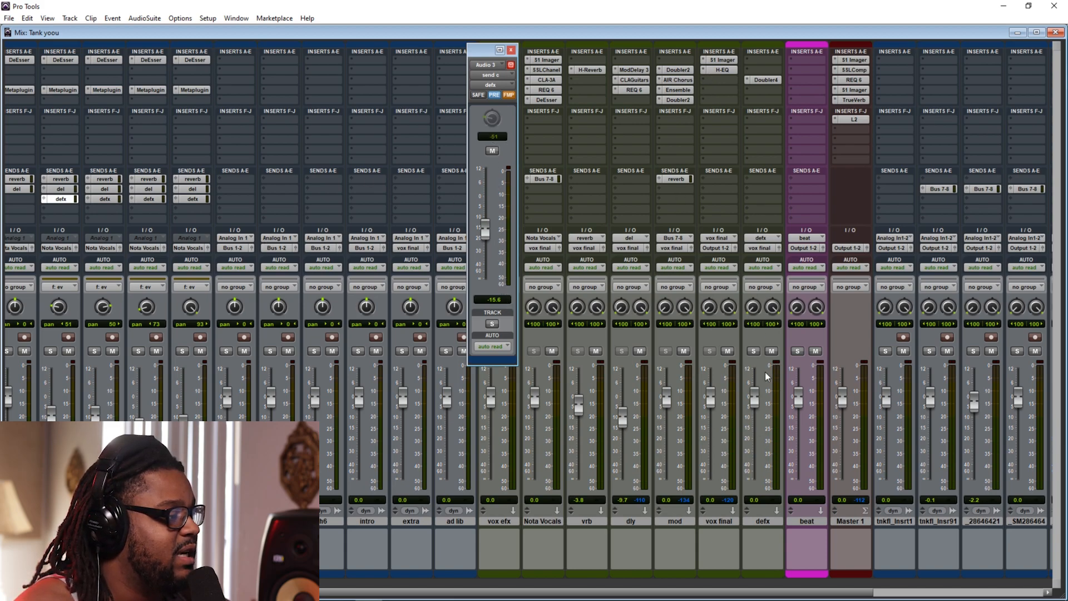
Step: Audition the mix and cue playback in the Edit window to the start of the long Audio 3 clip near bar 22
key(space)
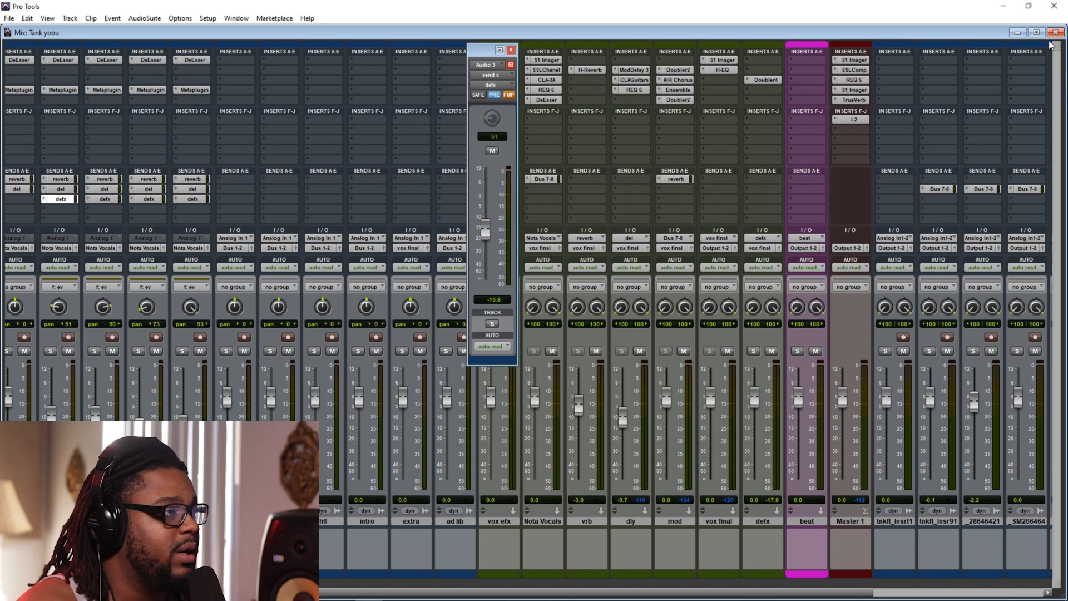
click(1018, 33)
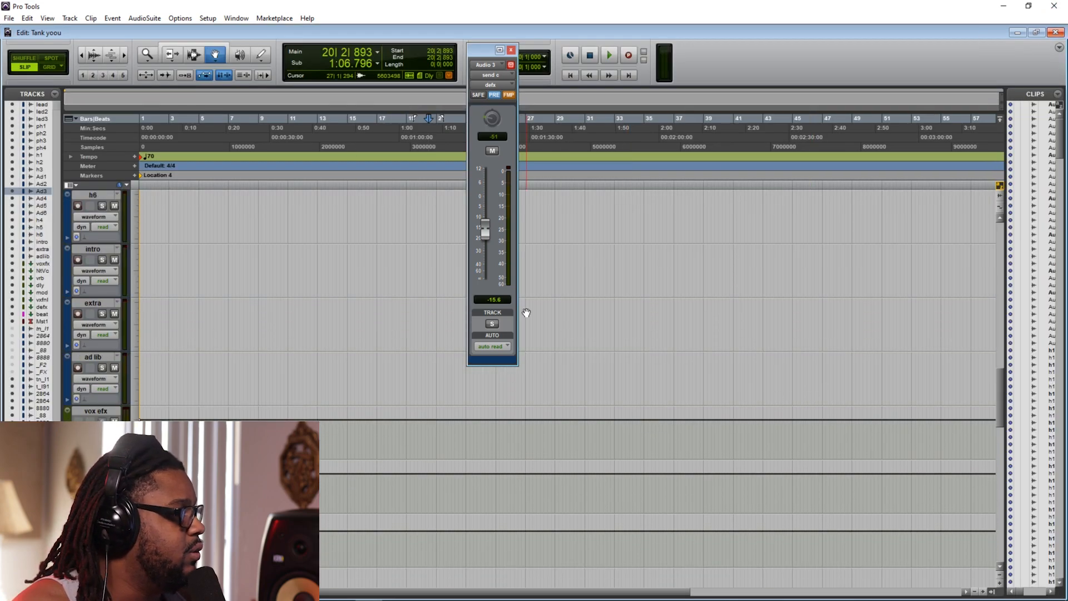
scroll(525, 329, up, 1)
drag(492, 51, 676, 72)
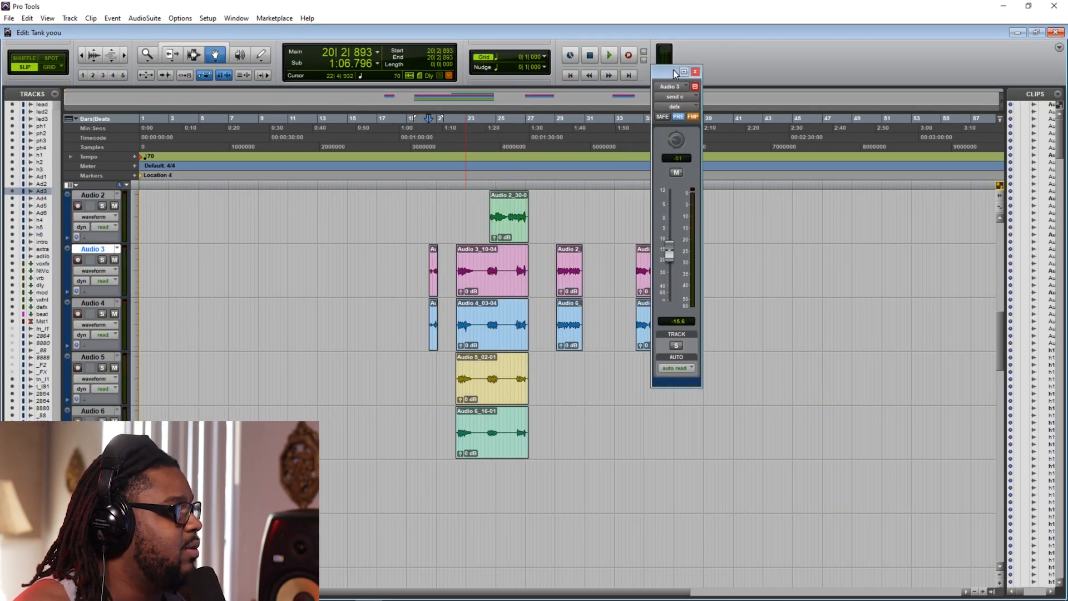
click(456, 127)
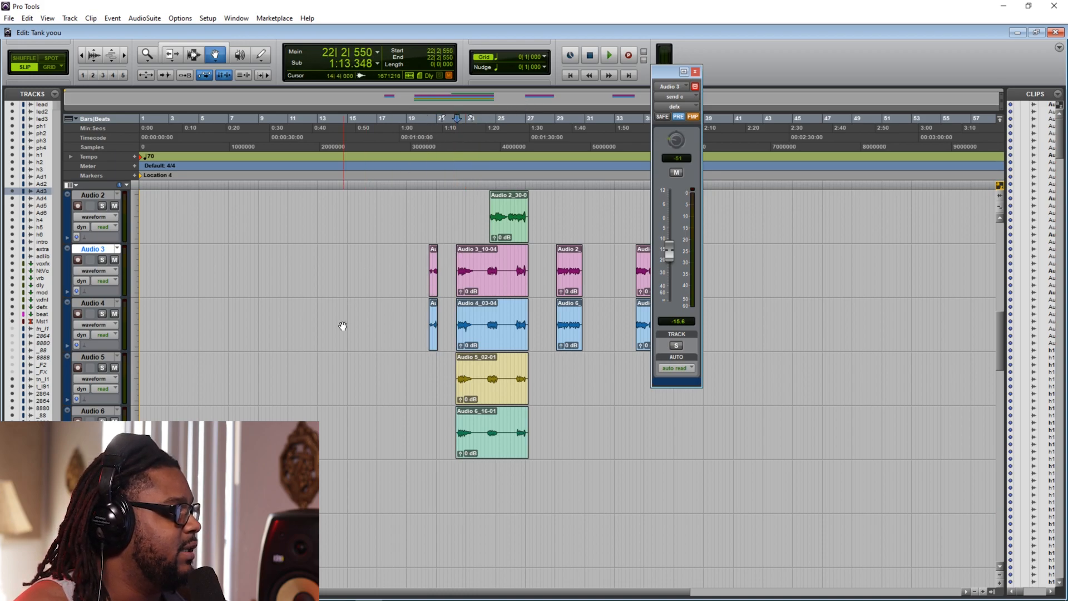
scroll(333, 334, down, 11)
scroll(320, 346, down, 8)
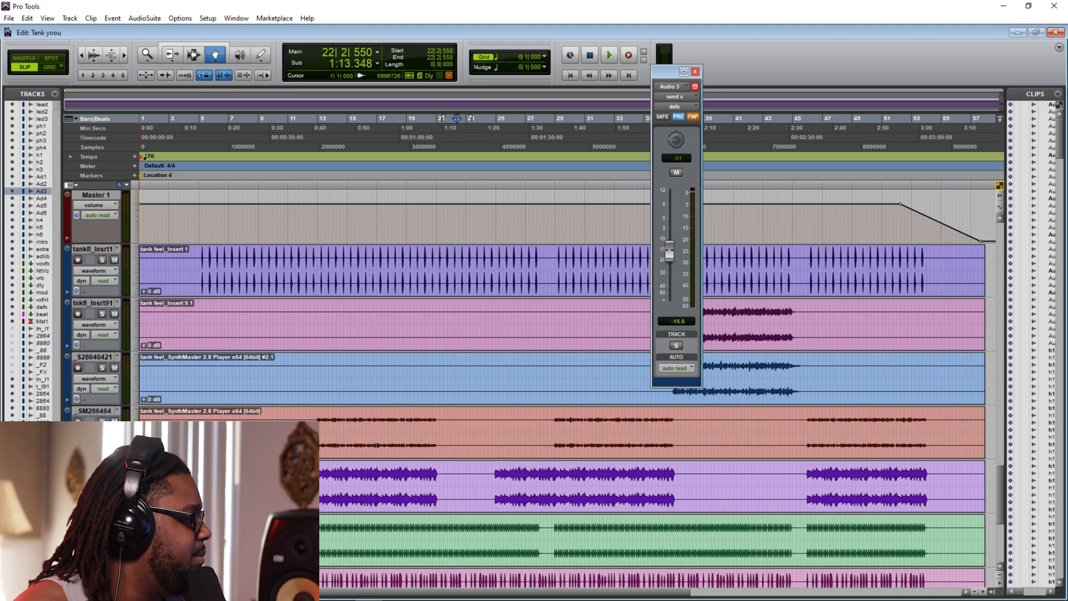
click(114, 261)
click(114, 261)
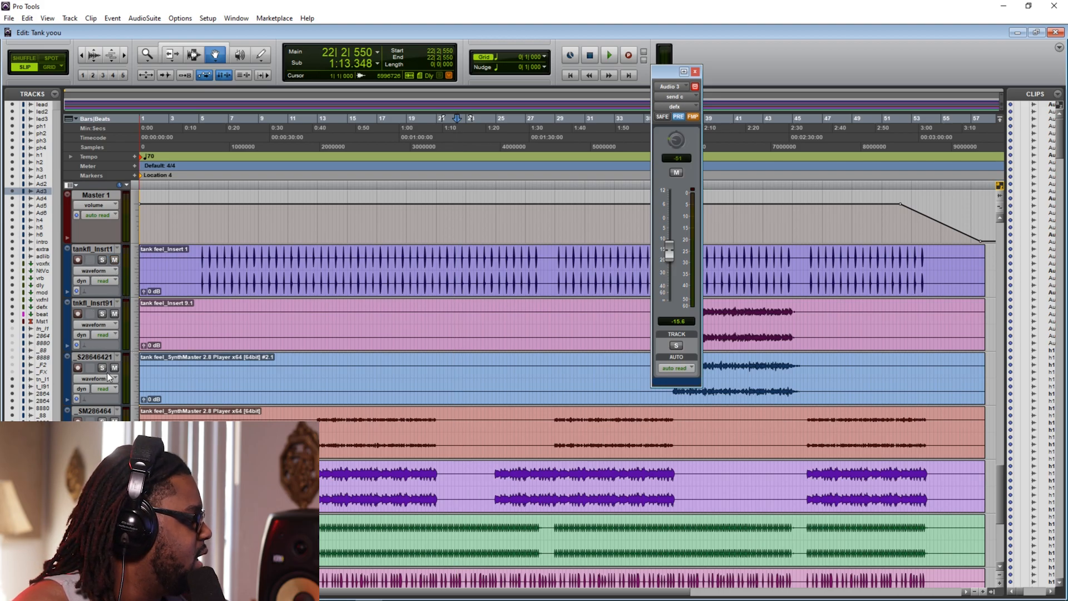
Step: Group all the beat tracks, from tank feel_Insert 1 to tank feel_reFX Nexus, as an Edit and Mix group named BEAT2
scroll(122, 376, down, 4)
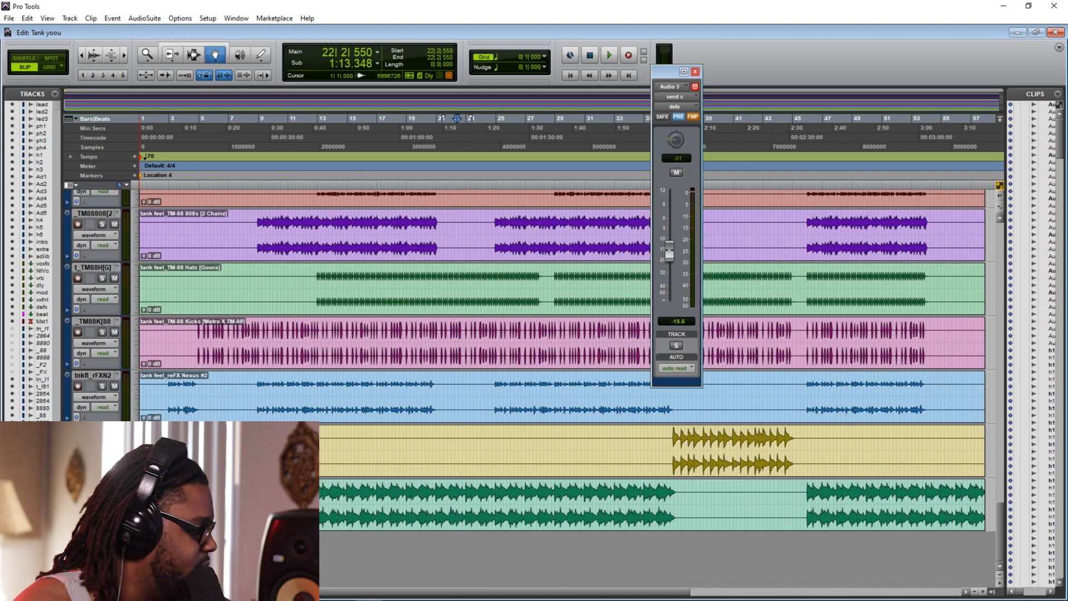
scroll(122, 377, up, 3)
scroll(89, 359, up, 4)
shift+click(92, 357)
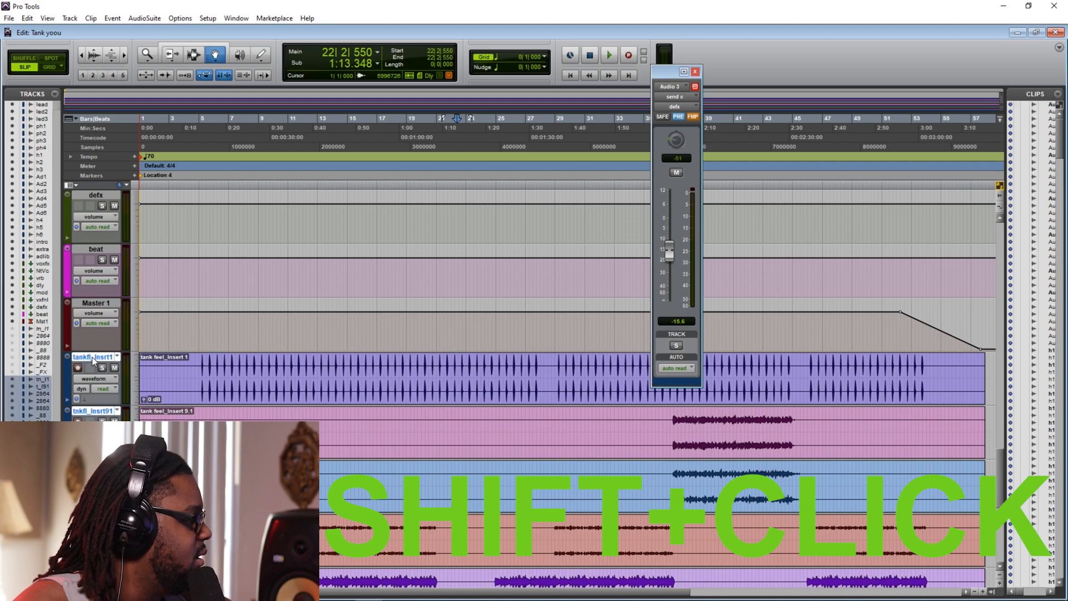
key(ctrl+g)
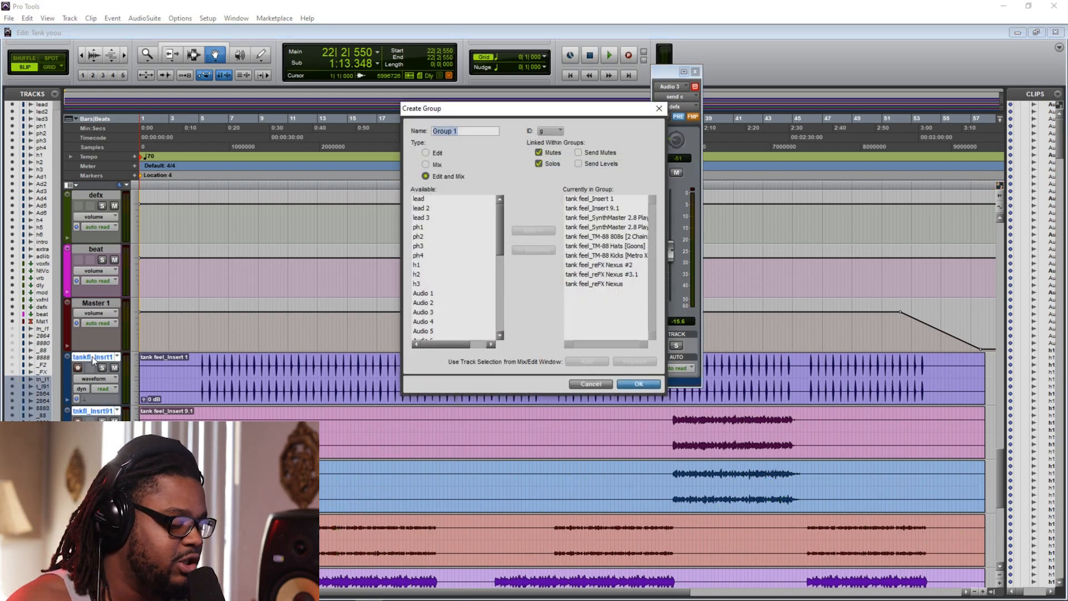
text(B)
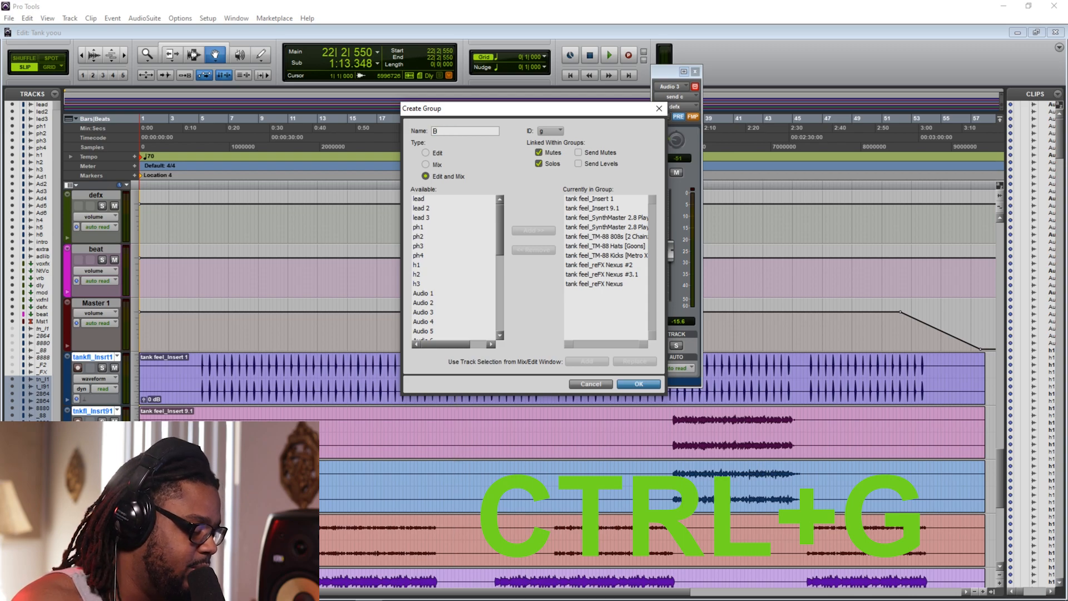
text(EAT)
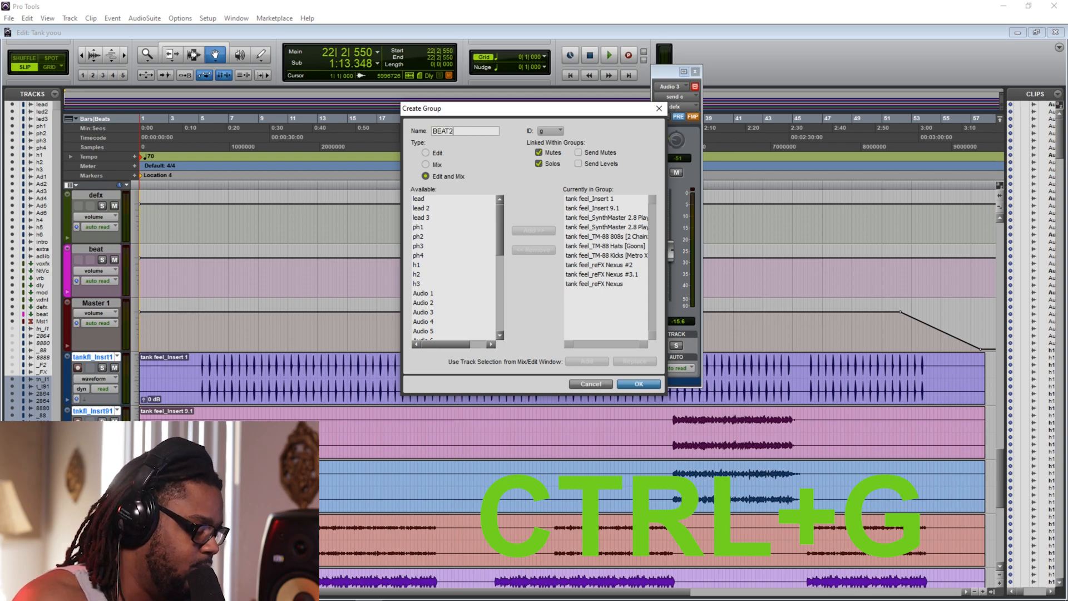
text(2)
key(Return)
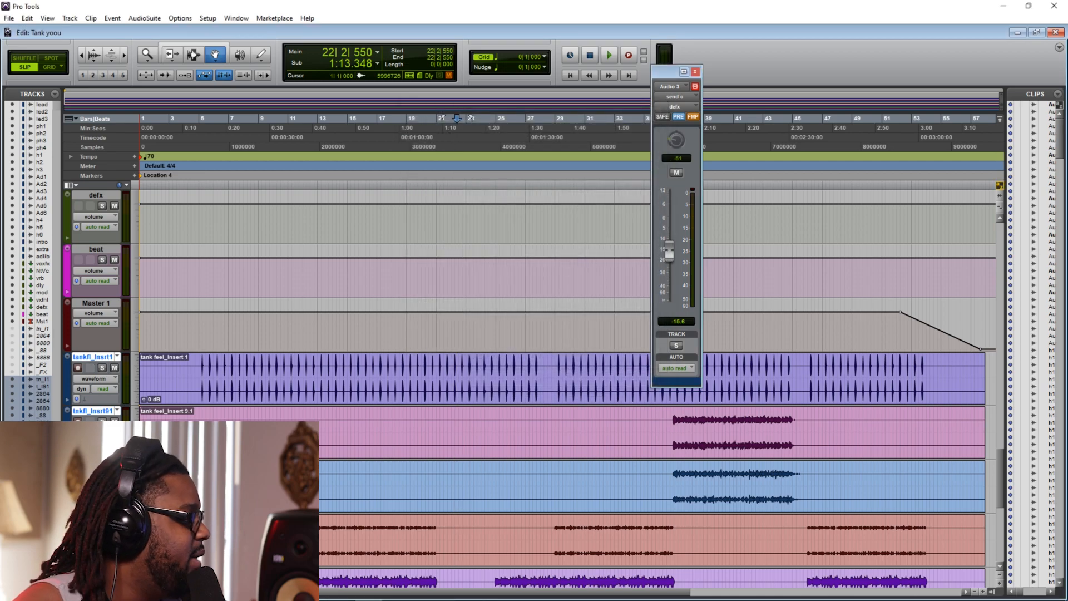
Step: Mute the BEAT2 group and play the session from the cued position to hear the vocals alone
click(115, 368)
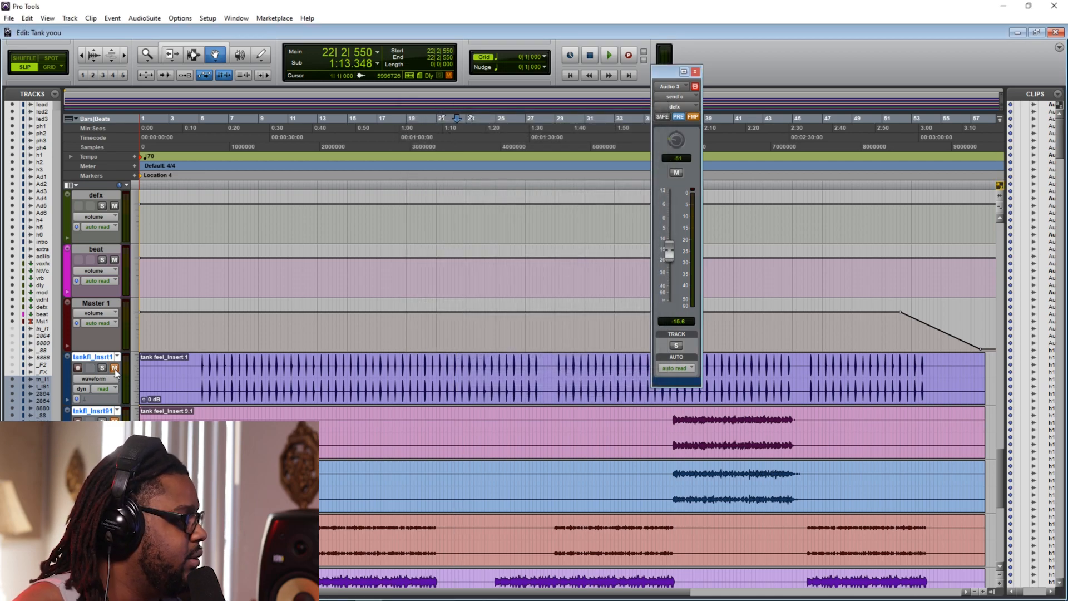
key(space)
scroll(493, 345, up, 4)
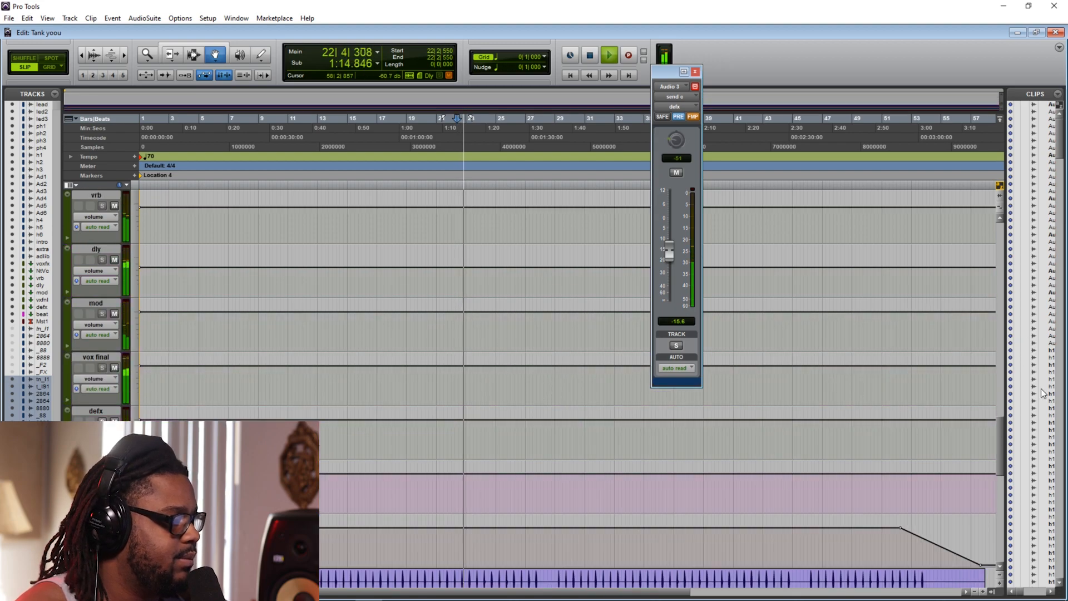
drag(999, 433, 978, 298)
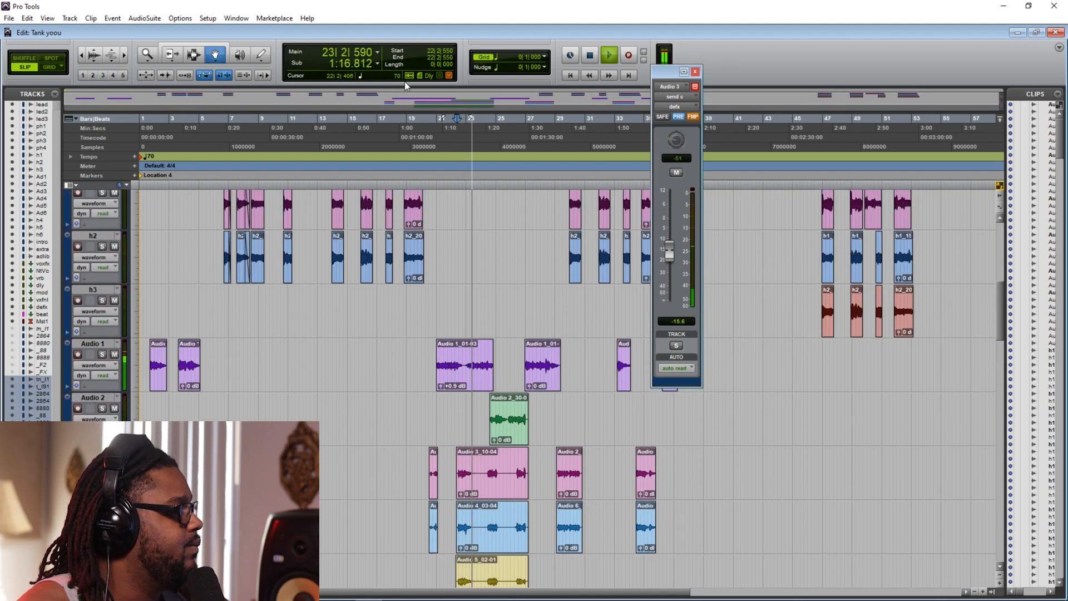
Step: Show the Mix window, close the Audio 3 send window and open the defx track's Doubler4 plug-in clear of its channel strip
click(236, 18)
click(240, 77)
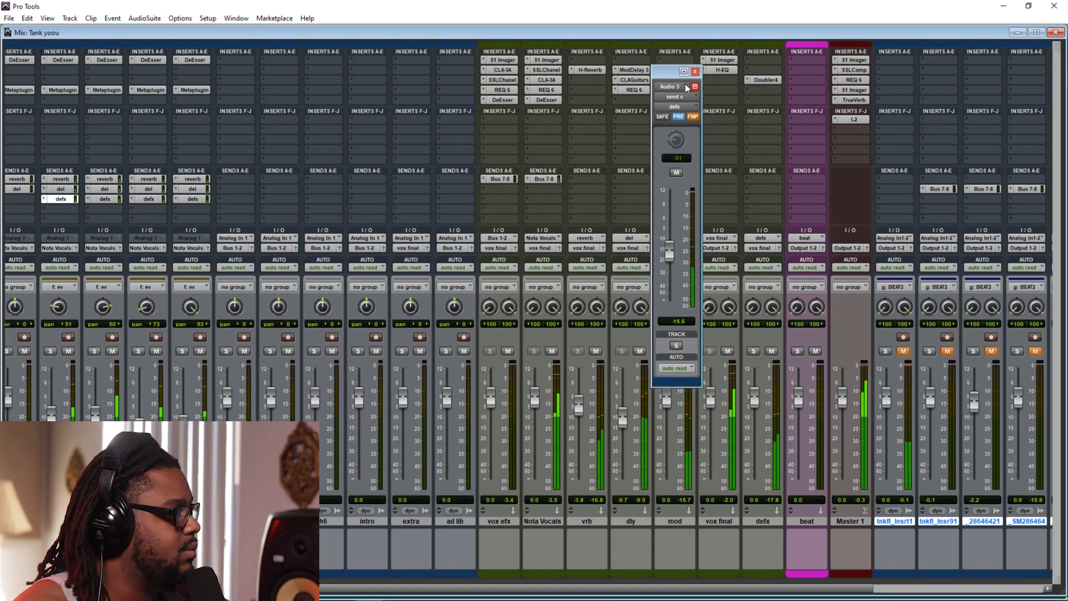
click(695, 71)
click(768, 79)
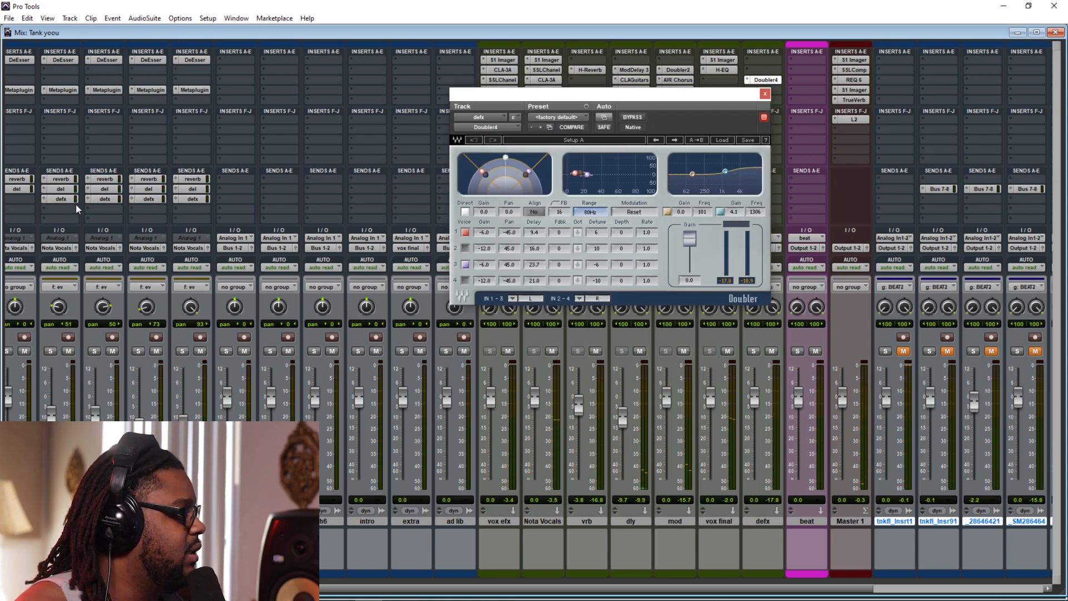
drag(710, 101, 509, 96)
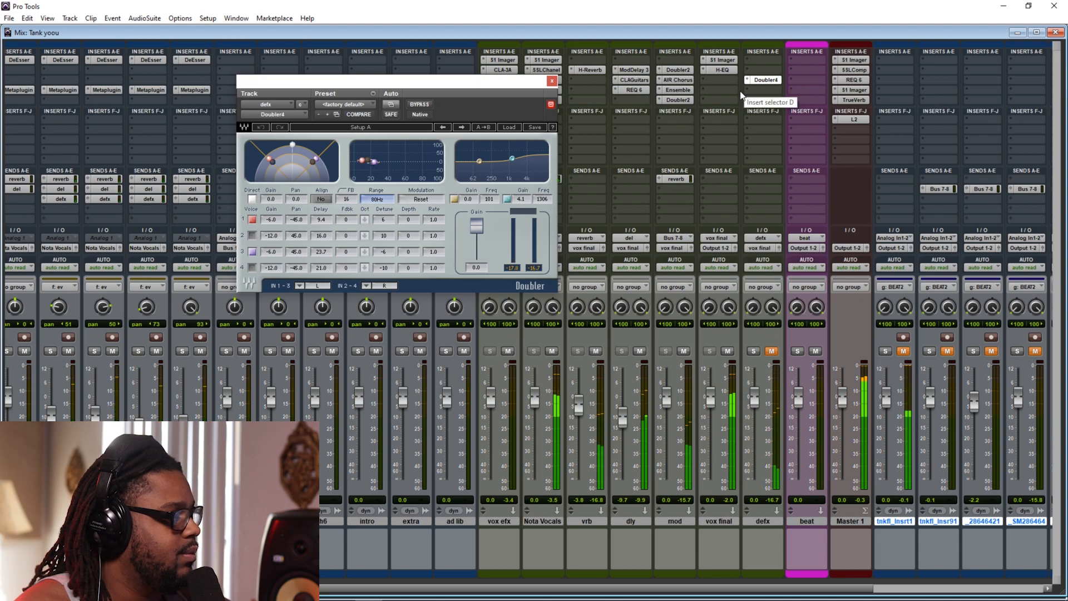
Step: Unmute the defx track, insert the stereo CLA Unplugged effect below its Doubler4 and browse the factory presets without loading one
click(772, 350)
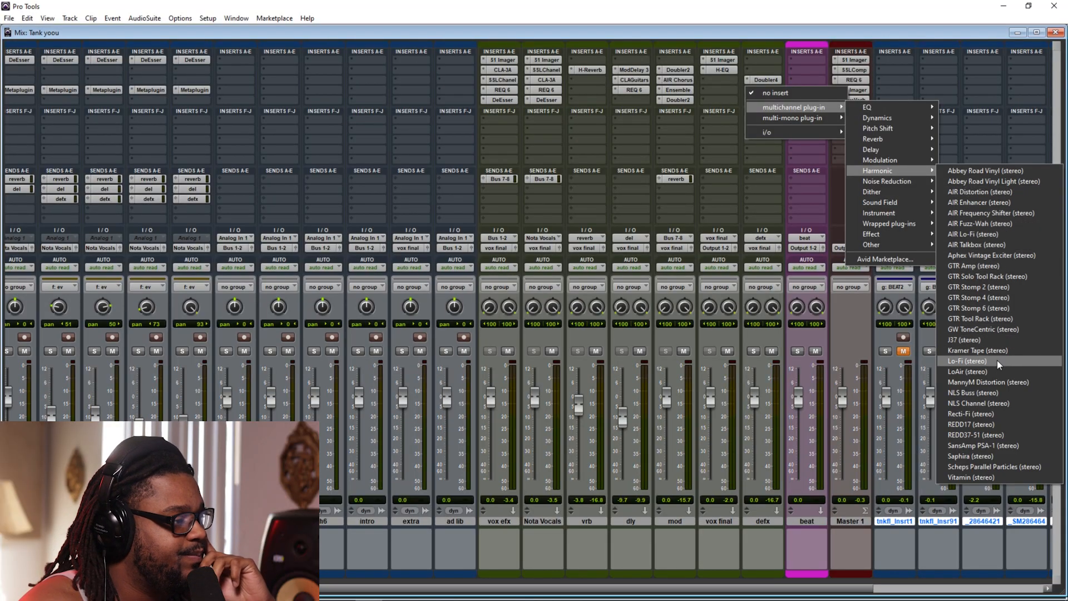
mouse_move(879, 236)
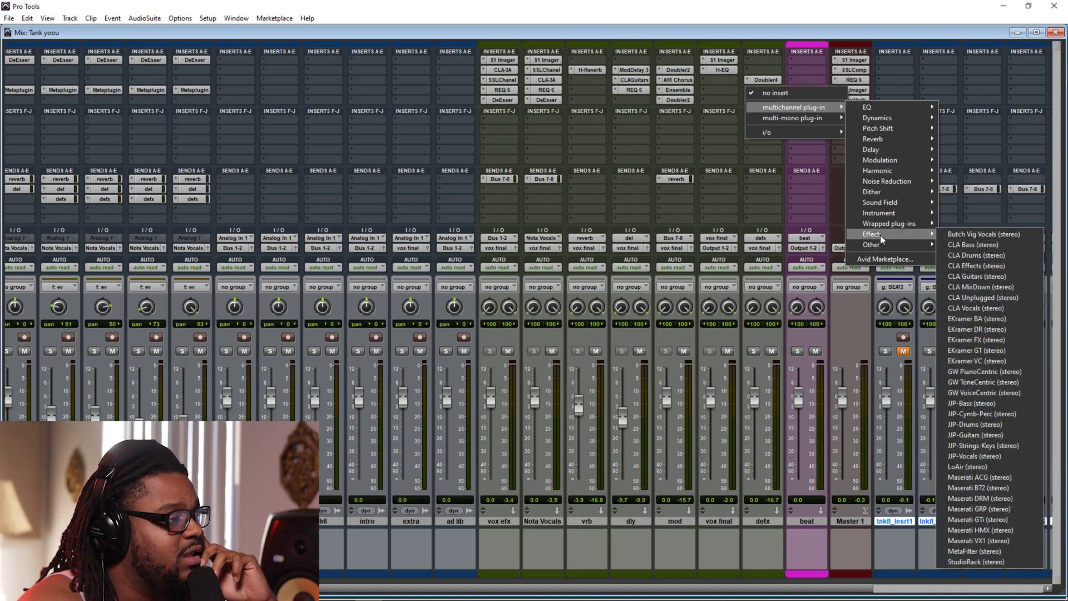
click(997, 298)
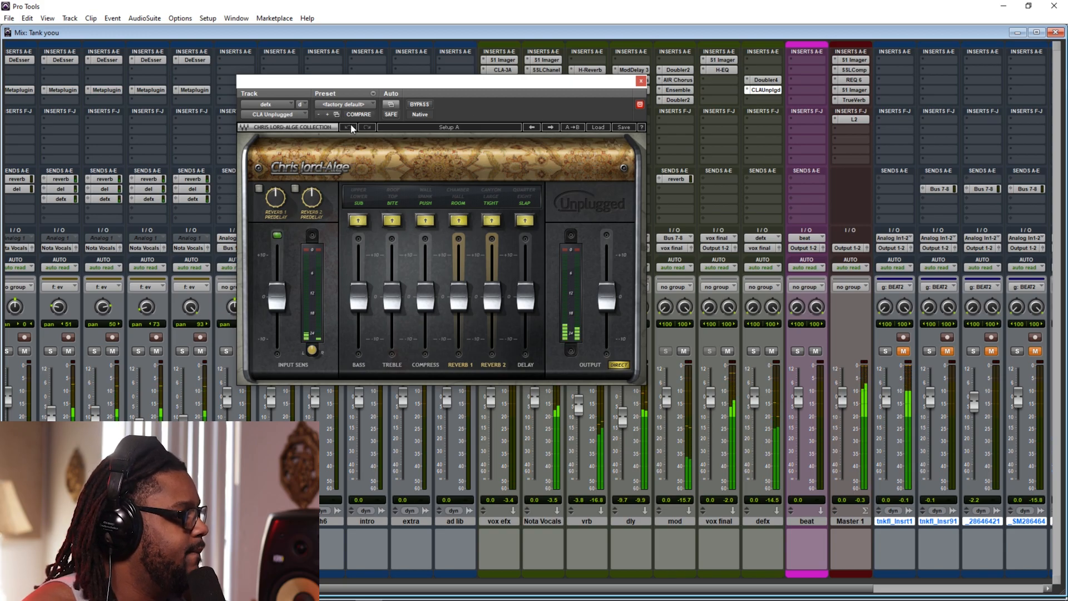
click(596, 128)
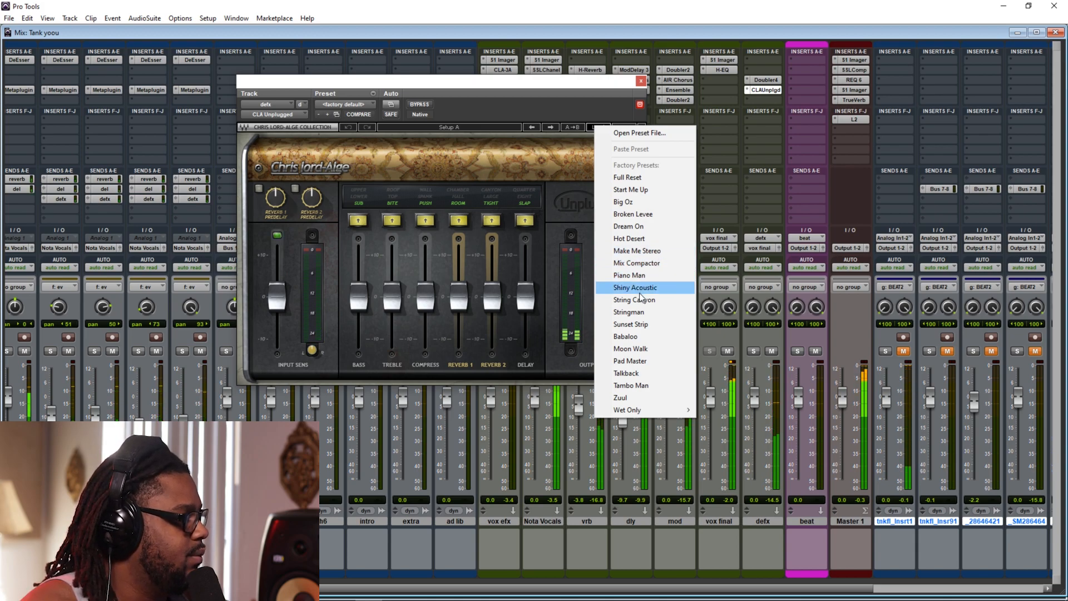
click(597, 103)
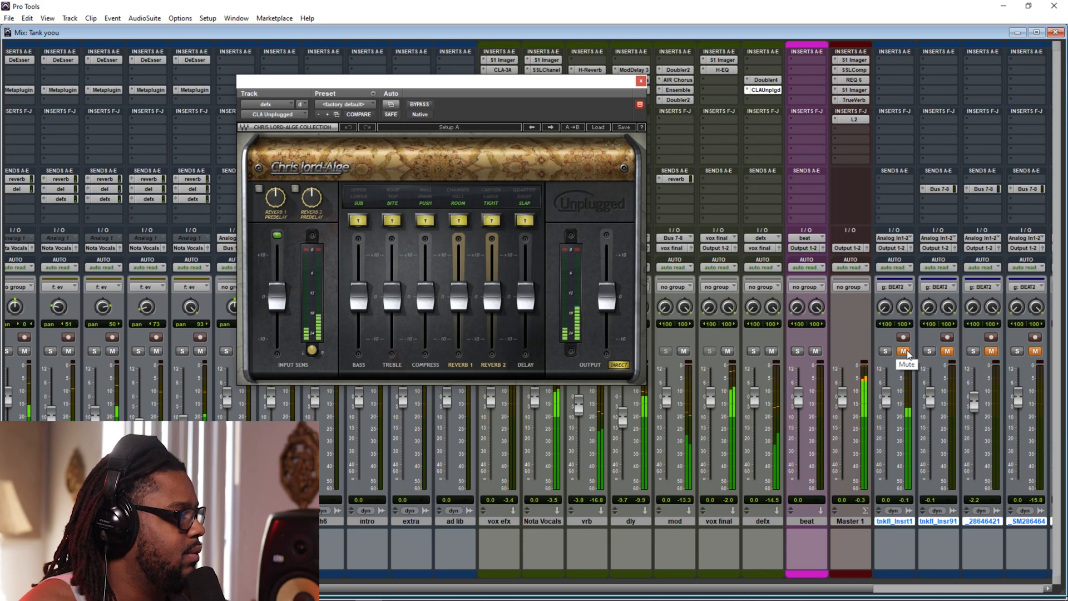
Step: Close CLA Unplugged, load the Airport anouncement factory preset in the defx track's Doubler4 and play the session
click(641, 82)
click(767, 80)
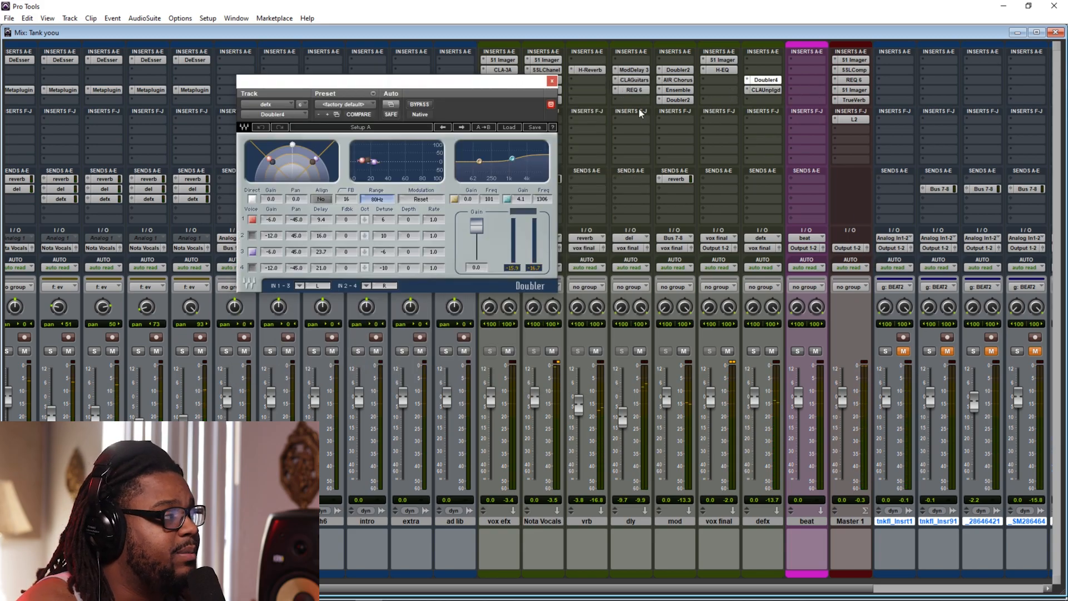
click(515, 127)
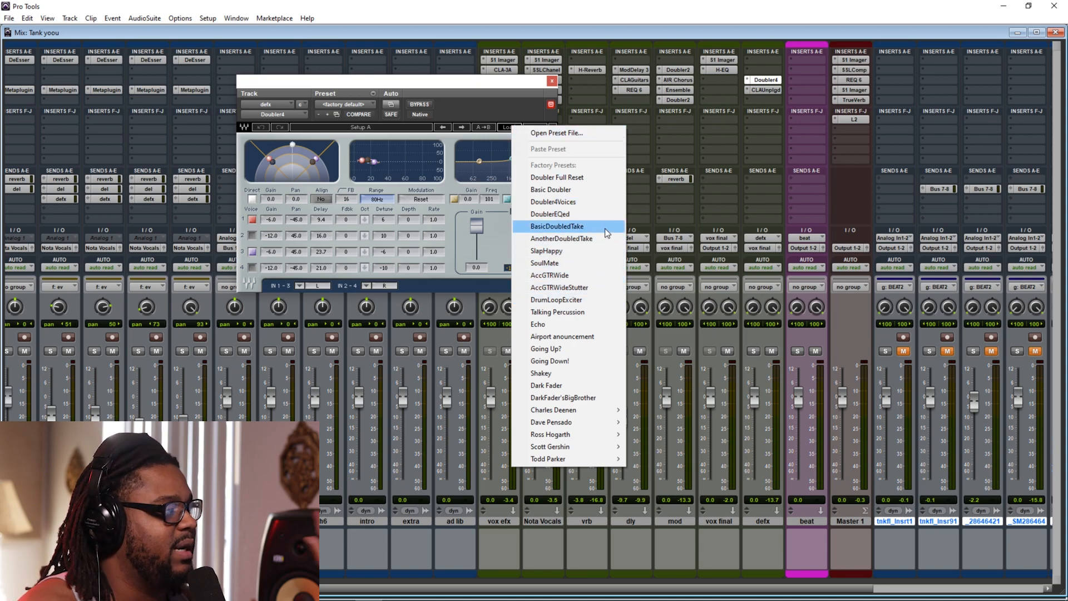
click(585, 337)
key(space)
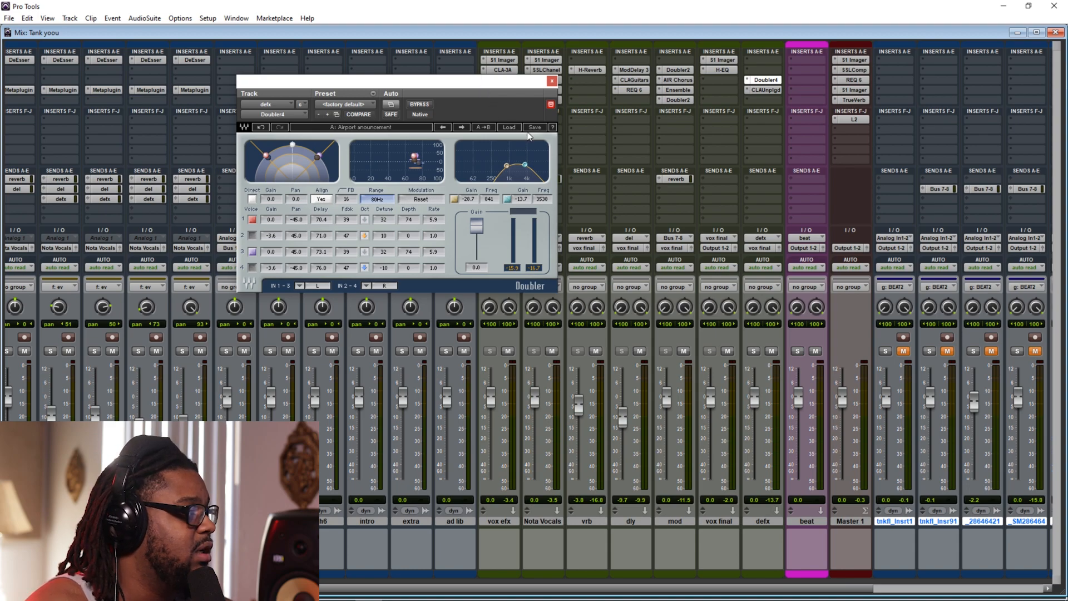
key(space)
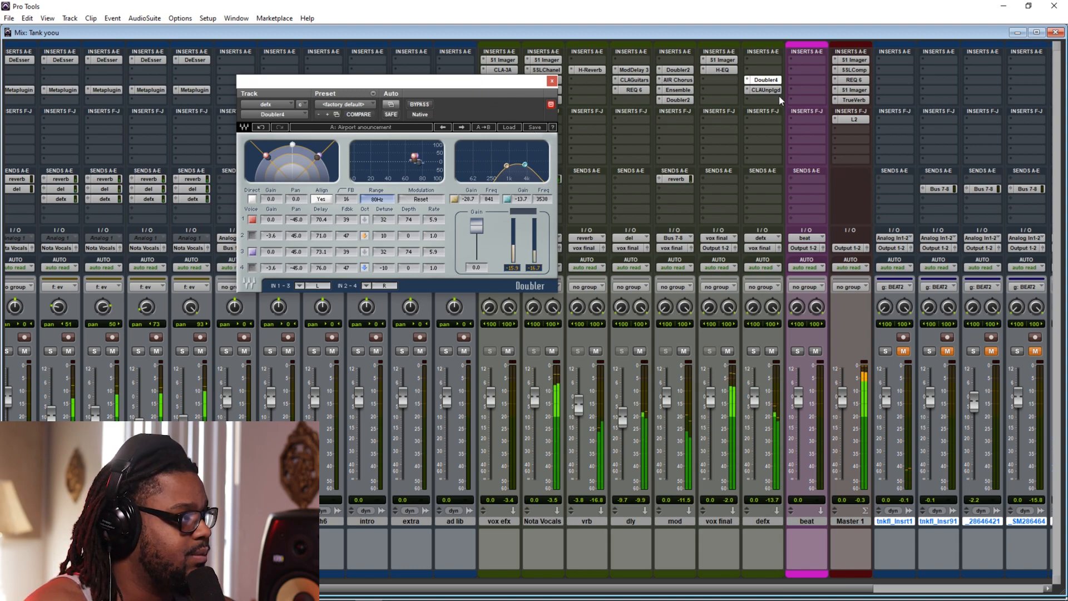
Step: Toggle the mutes of the beat and defx tracks during playback to compare the vocals with and without the effect
click(816, 352)
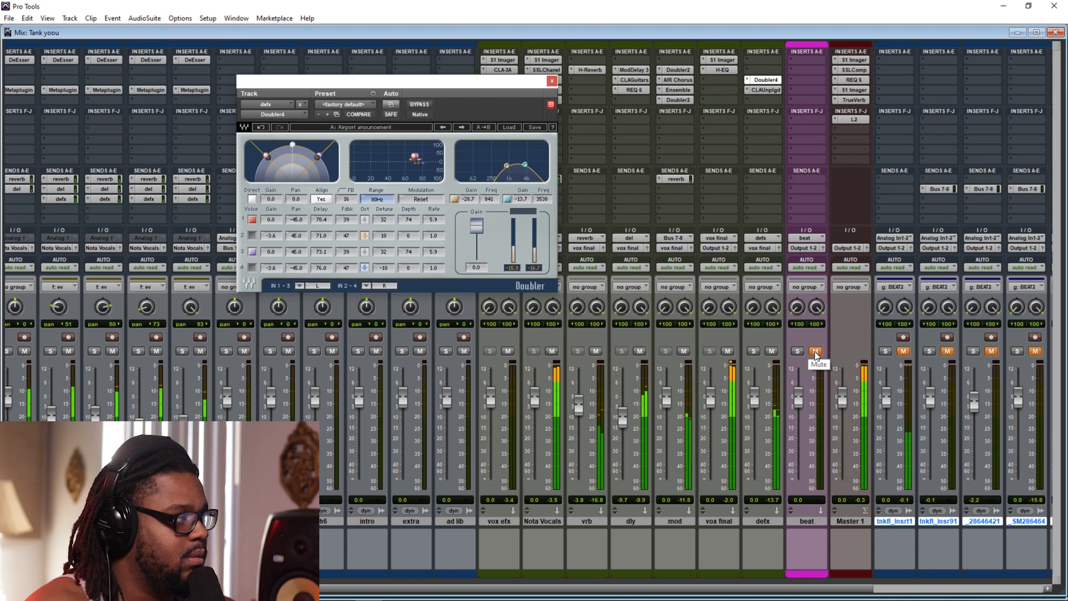
click(816, 352)
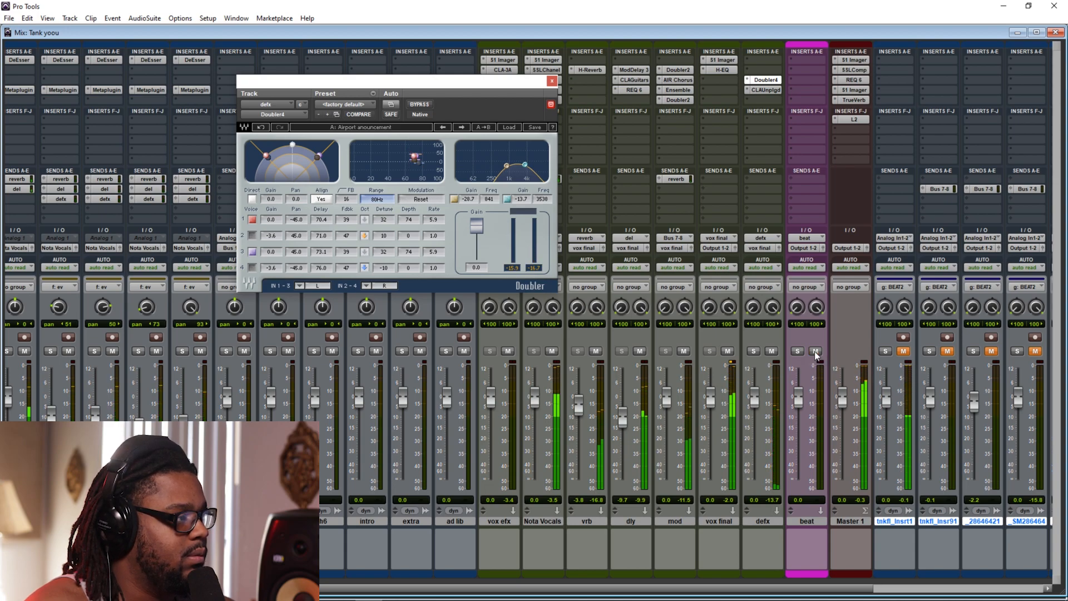
click(772, 351)
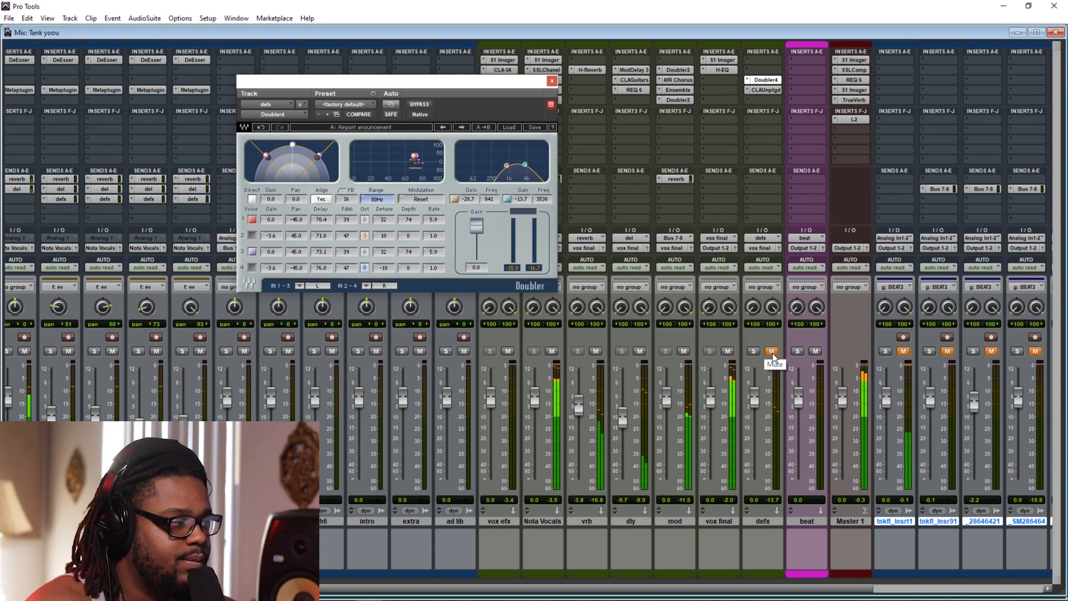
click(772, 354)
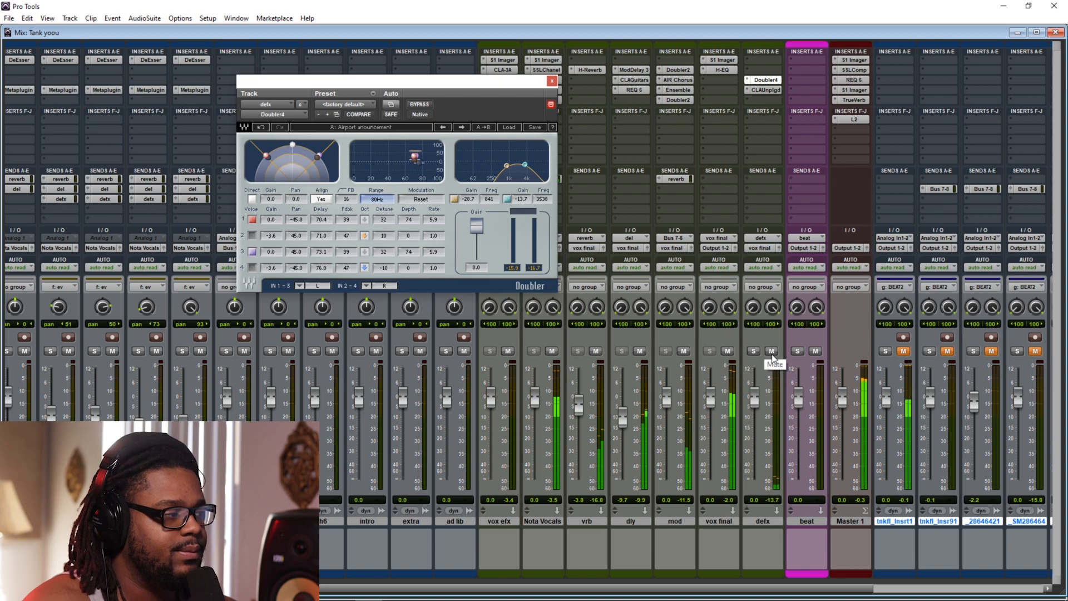
click(772, 355)
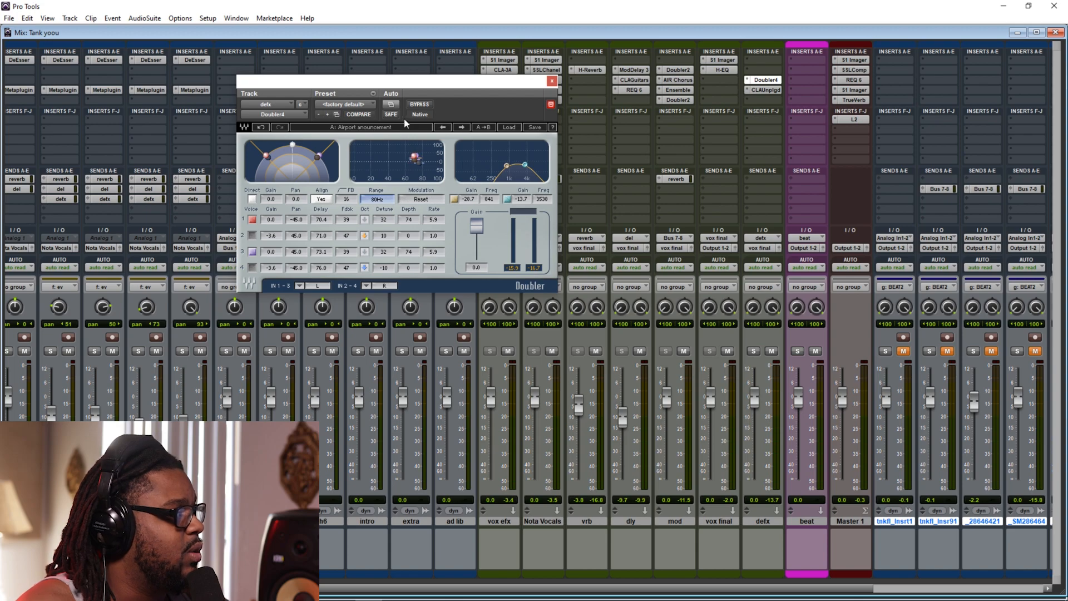
Step: Unmute the BEAT2 group and load the Basic Doubler factory preset in the defx track's Doubler4
click(902, 353)
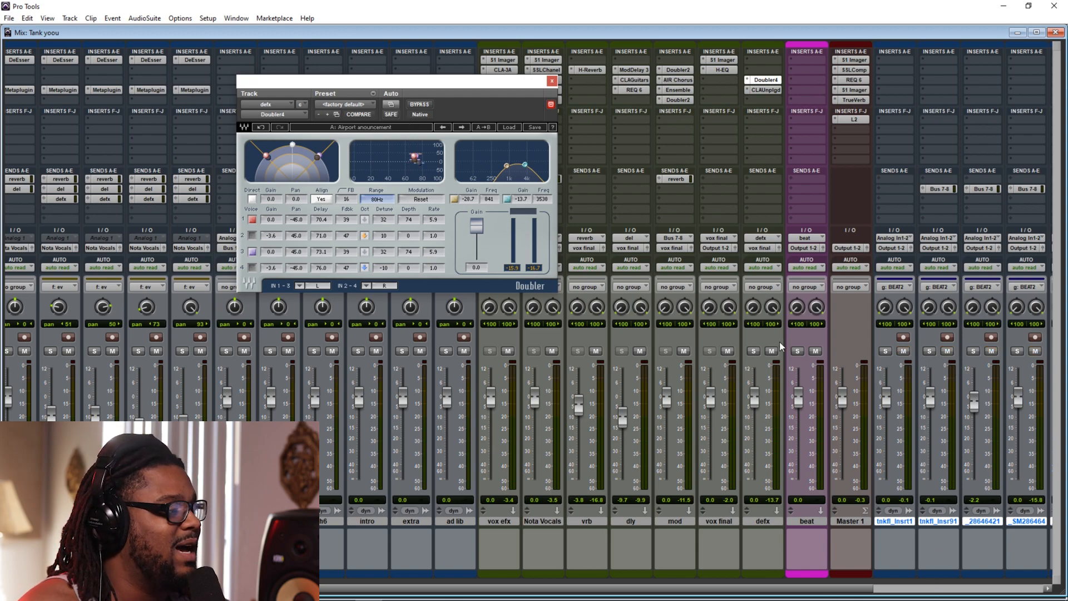
key(space)
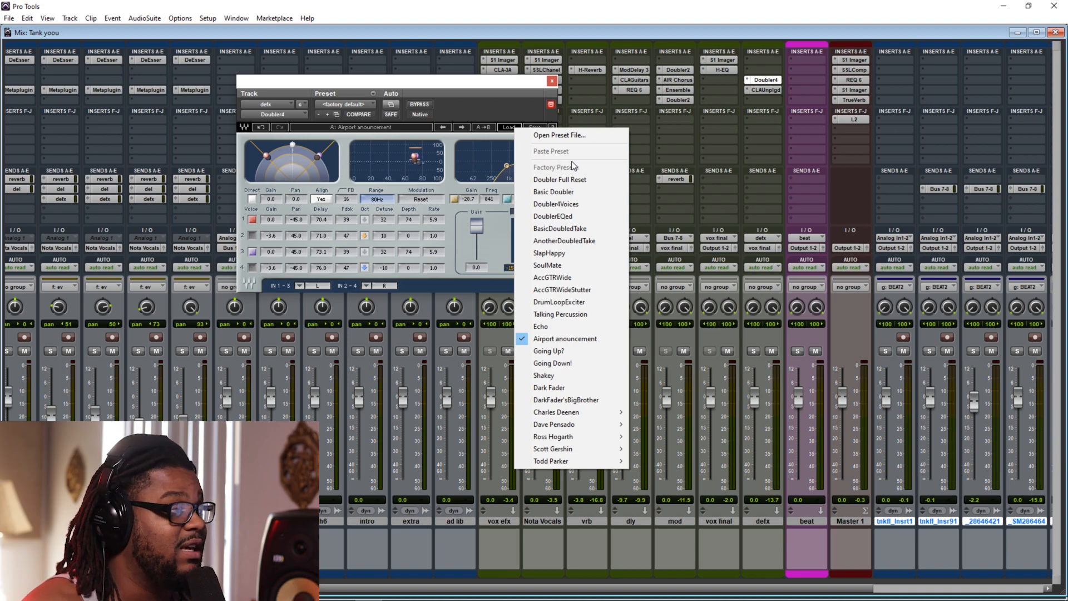
click(570, 193)
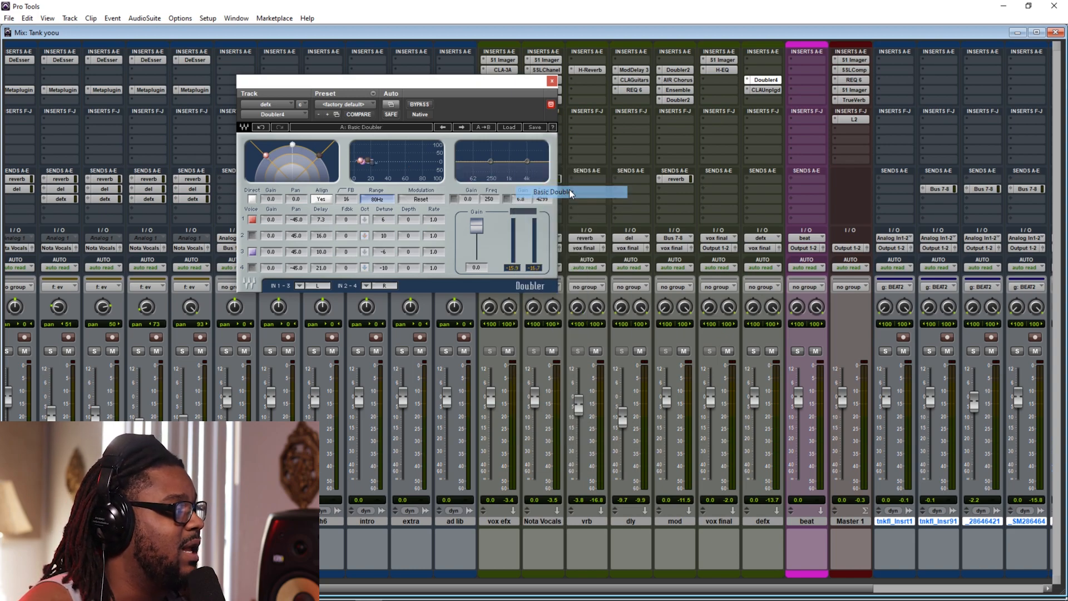
Step: Try AIR Flanger on the defx track's insert E, replace it with CLA Guitars and move the plug-in window clear of the channel strip
click(749, 99)
mouse_move(811, 115)
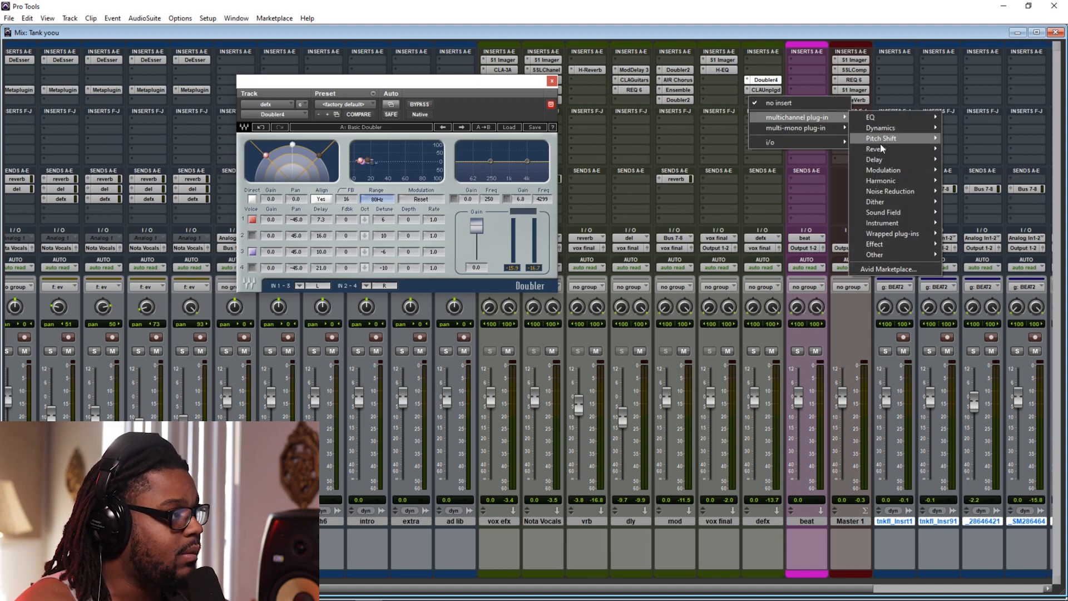
mouse_move(895, 223)
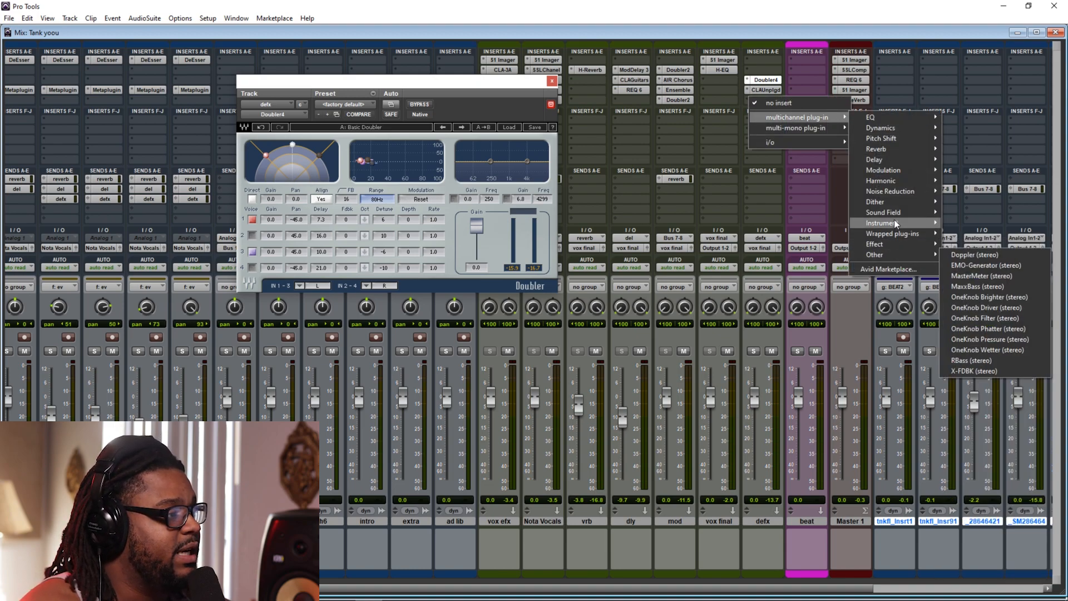
mouse_move(905, 178)
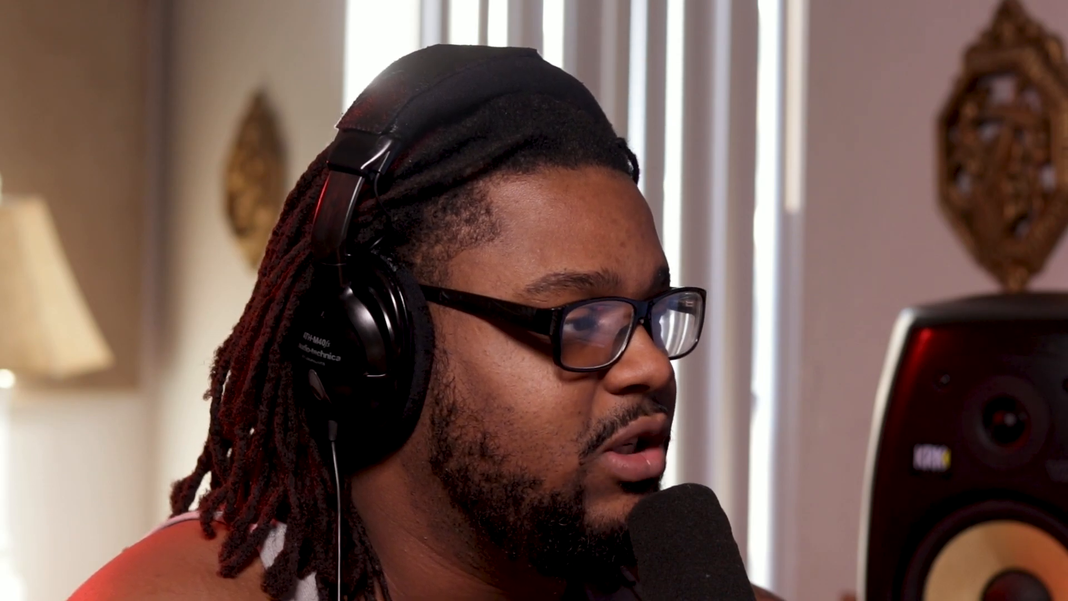
mouse_move(907, 212)
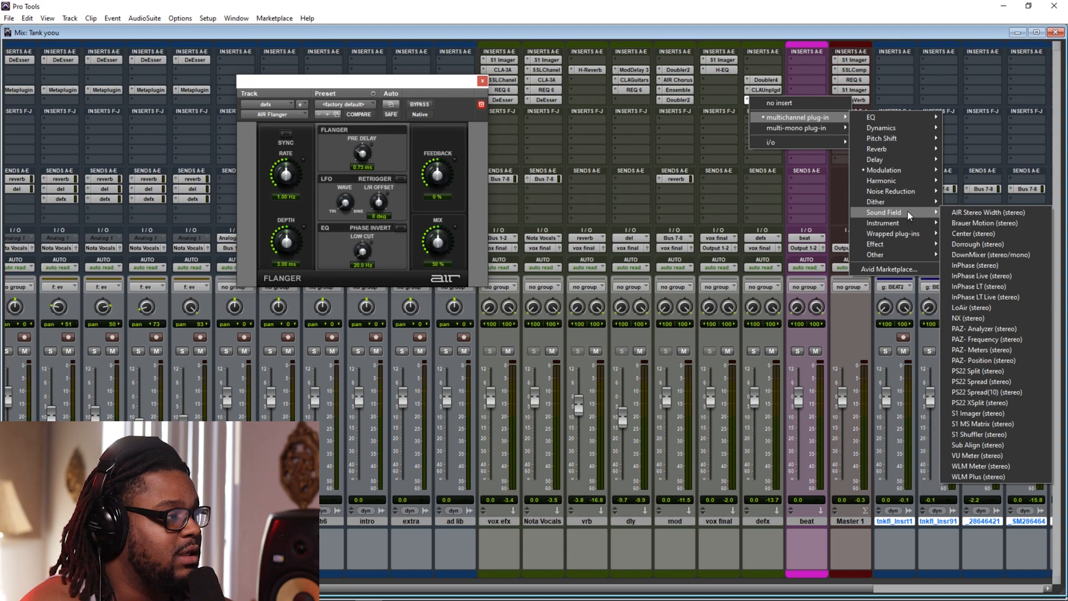
mouse_move(913, 181)
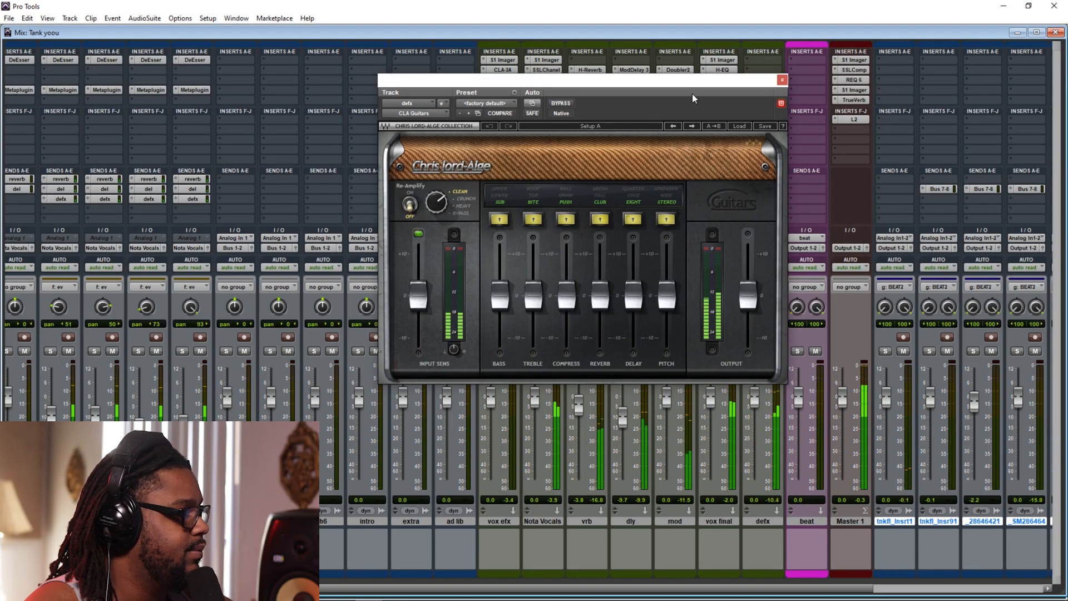
drag(699, 86, 535, 94)
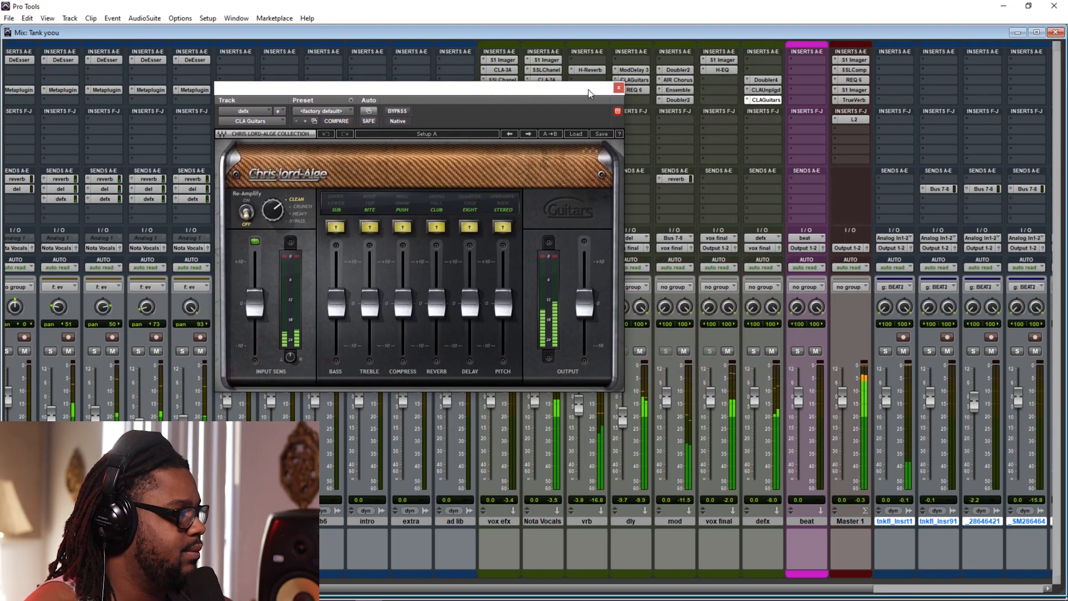
Step: Load the Doubler4Voices factory preset in the defx track's Doubler4 during playback
click(768, 79)
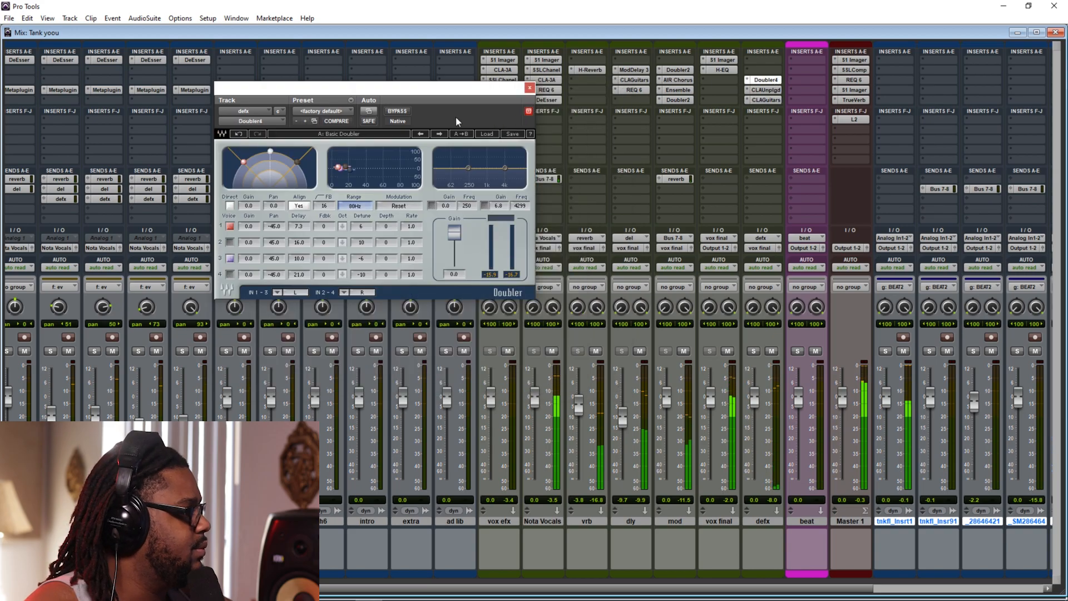
click(487, 135)
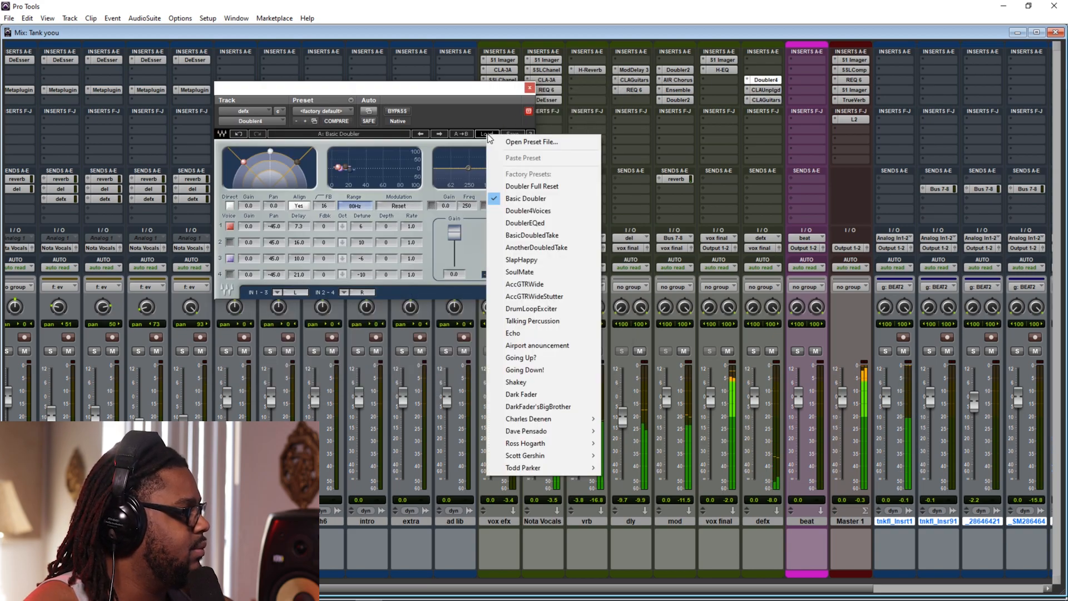
click(547, 211)
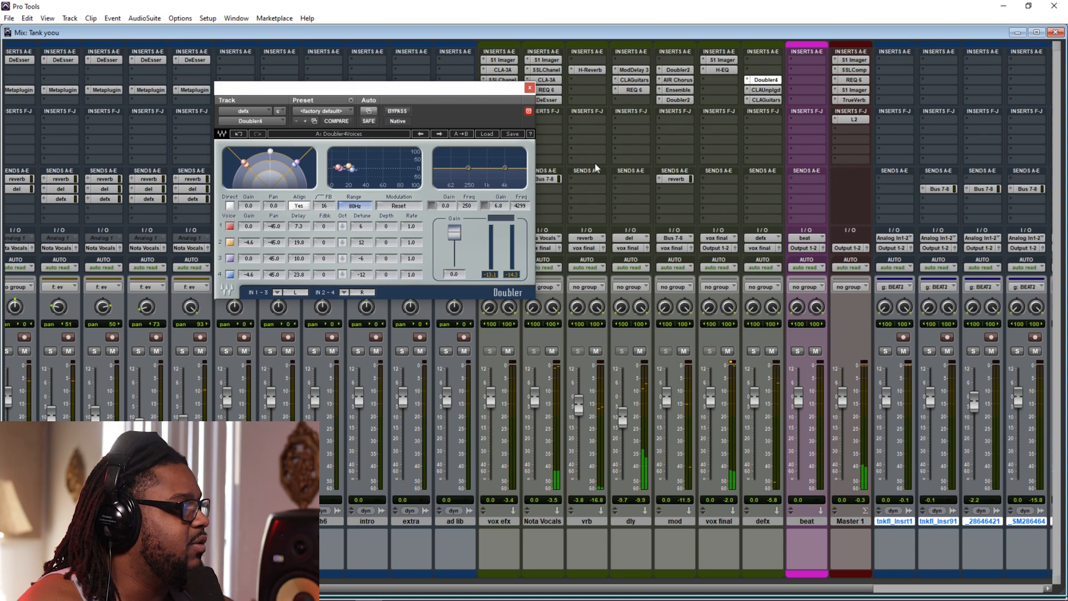
Step: Switch off Reverb 1 and Reverb 2 in the defx track's CLA Unplugged plug-in
click(767, 90)
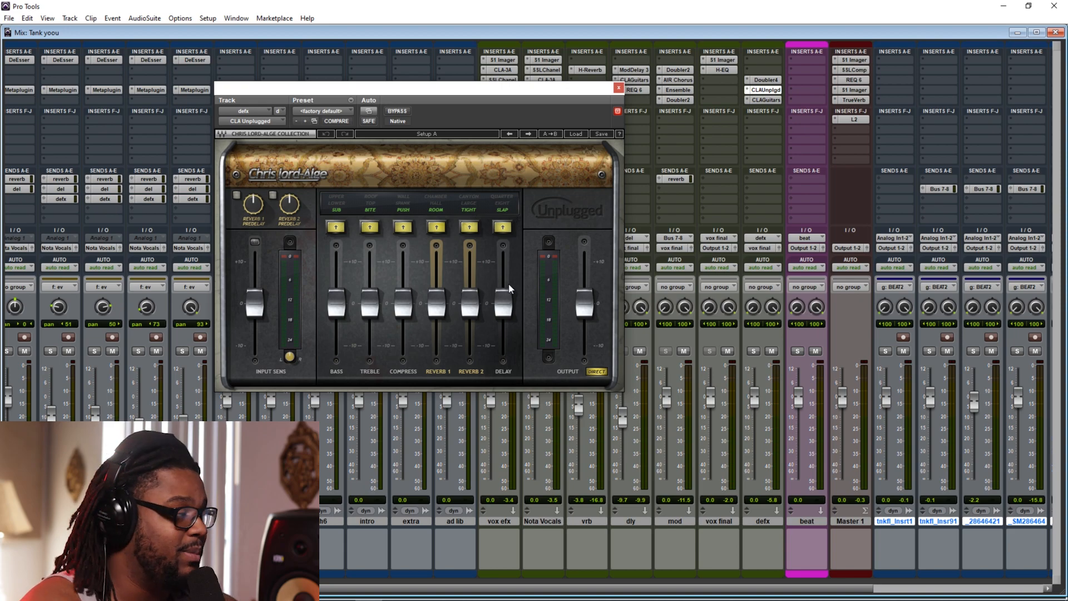
click(471, 228)
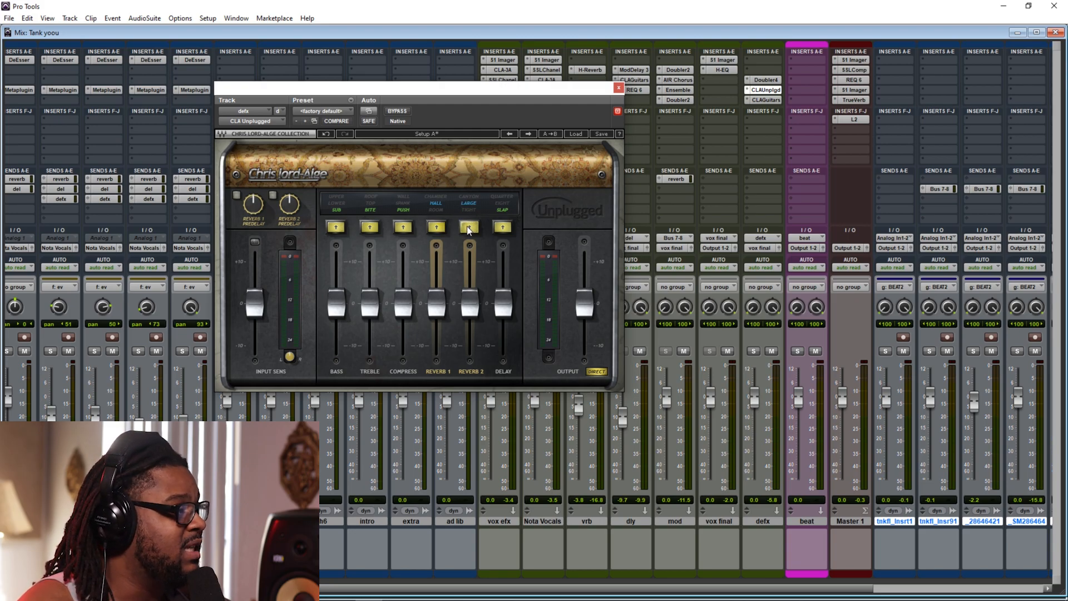
click(438, 228)
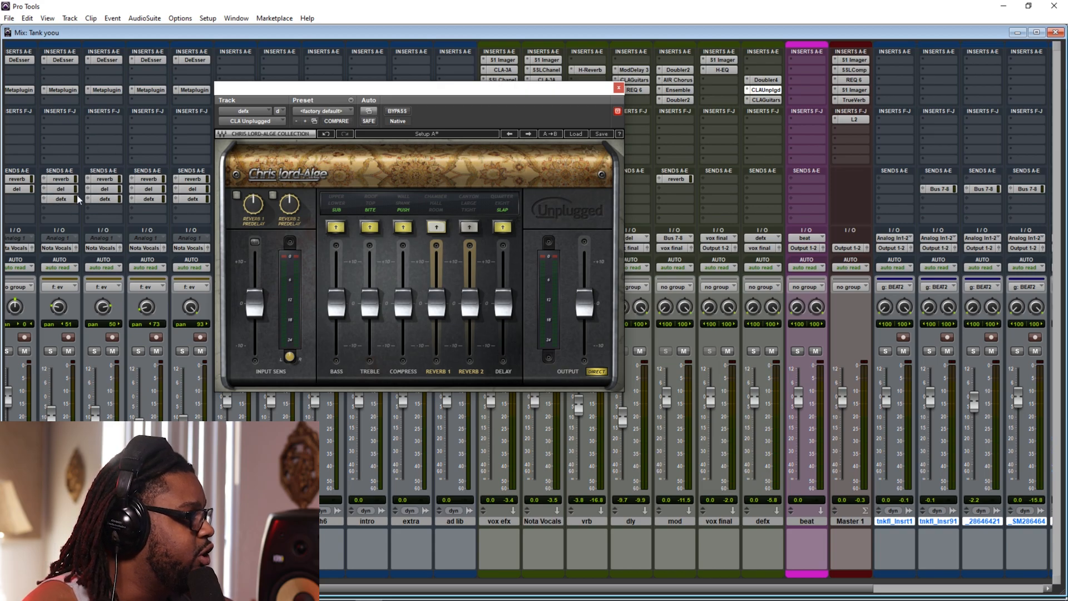
Step: Balance the defx track's volume during playback, setting it to -10.5 dB, and close the CLA Unplugged window
drag(754, 401, 753, 420)
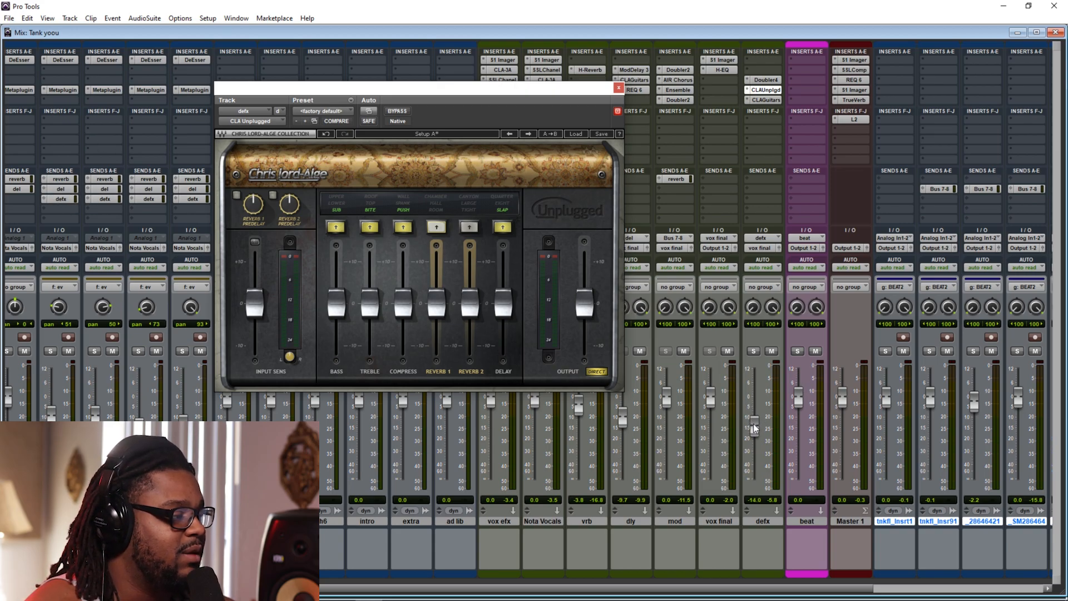
key(space)
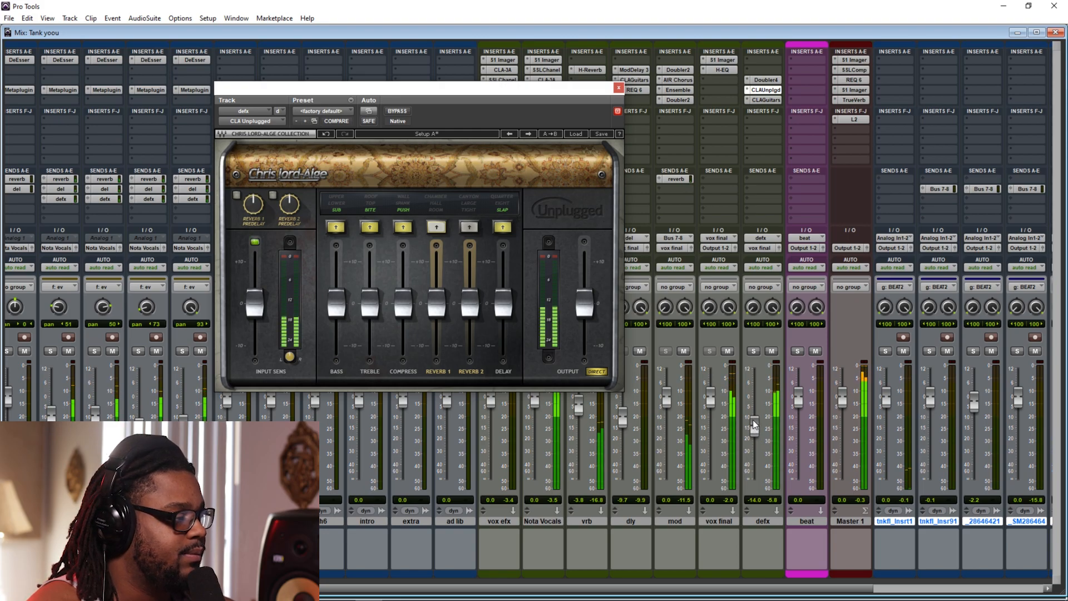
drag(754, 420, 755, 457)
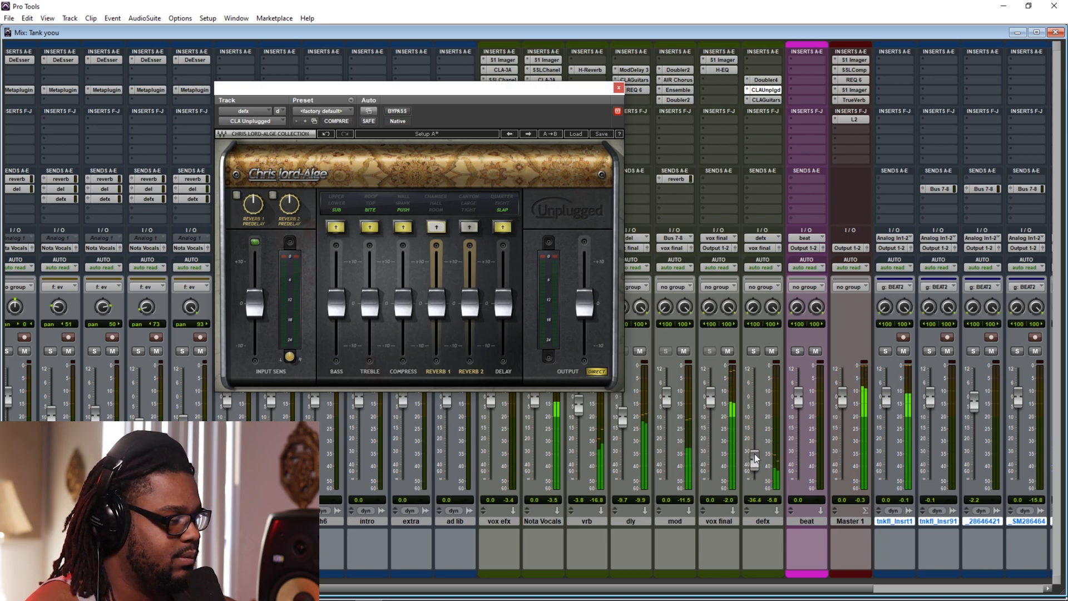
drag(756, 461, 757, 421)
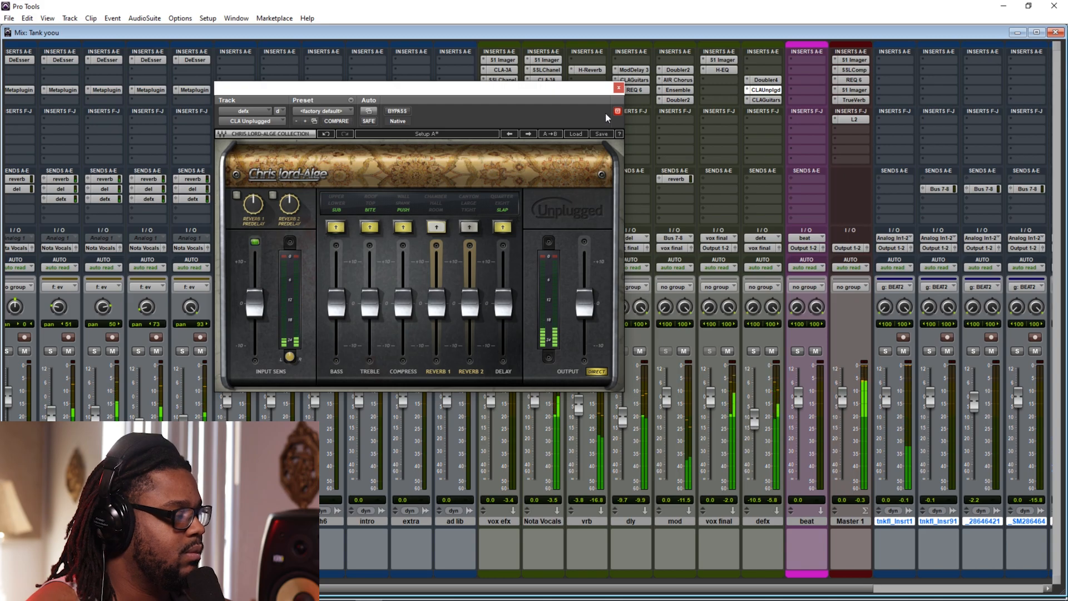
drag(580, 93, 631, 81)
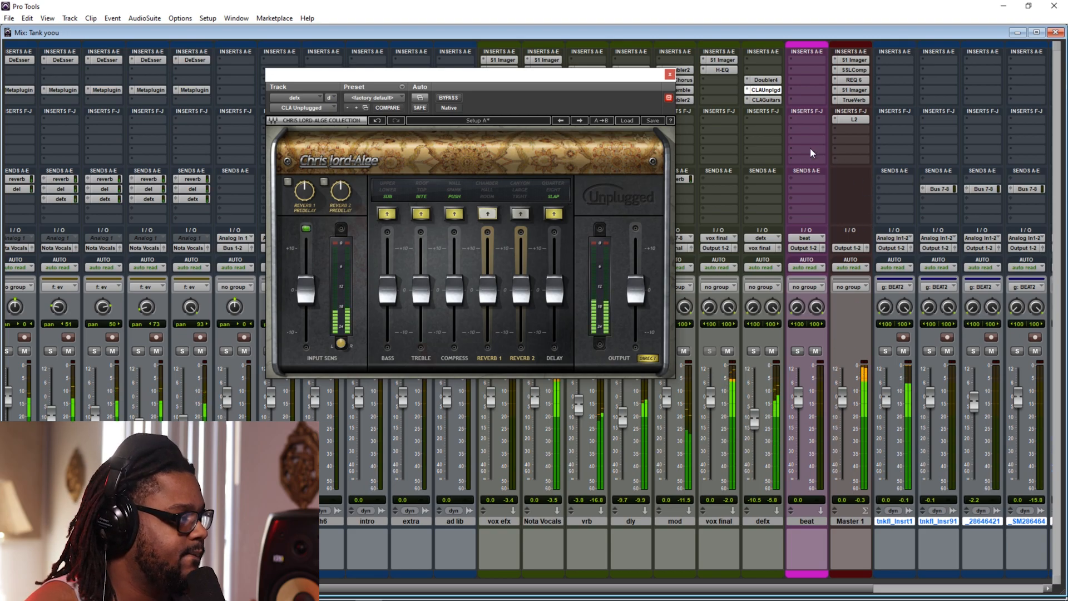
click(670, 74)
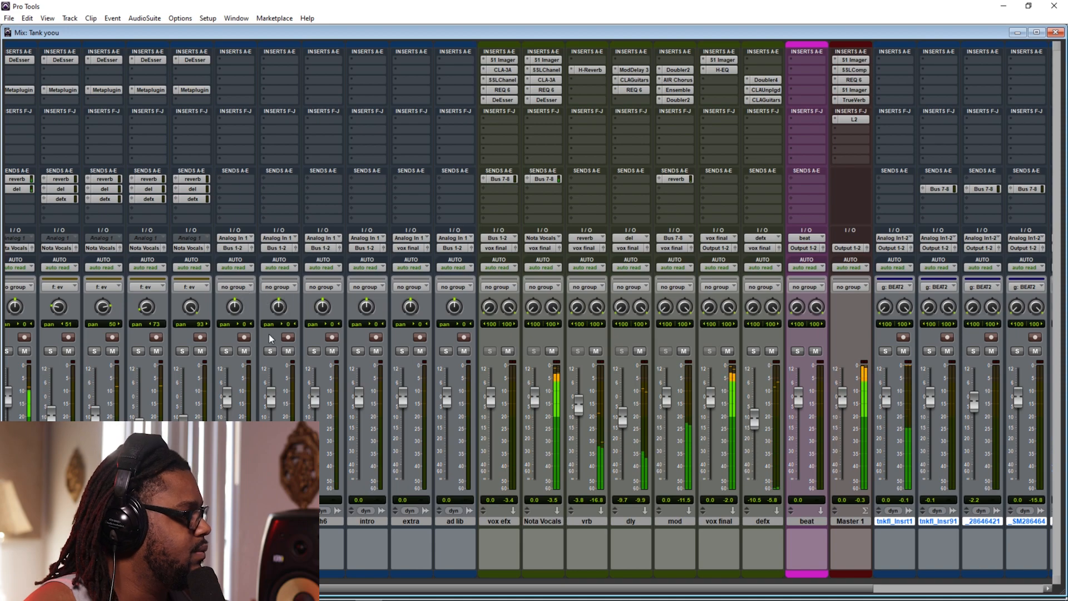
Step: Lower the Audio 3 track's defx send level to -25.6 dB and close the send window
scroll(429, 589, left, 3)
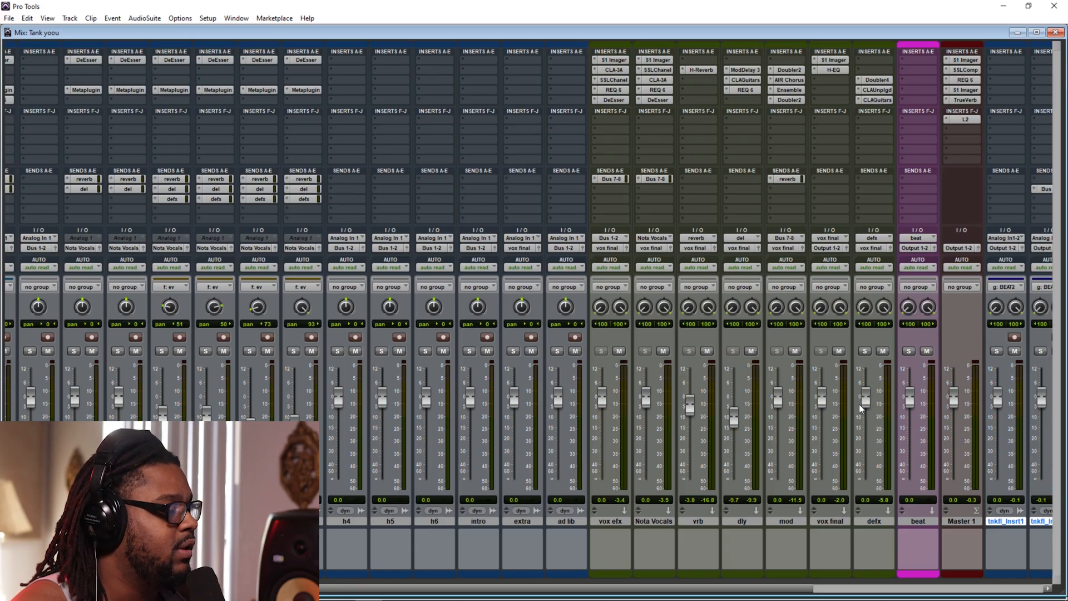
click(172, 199)
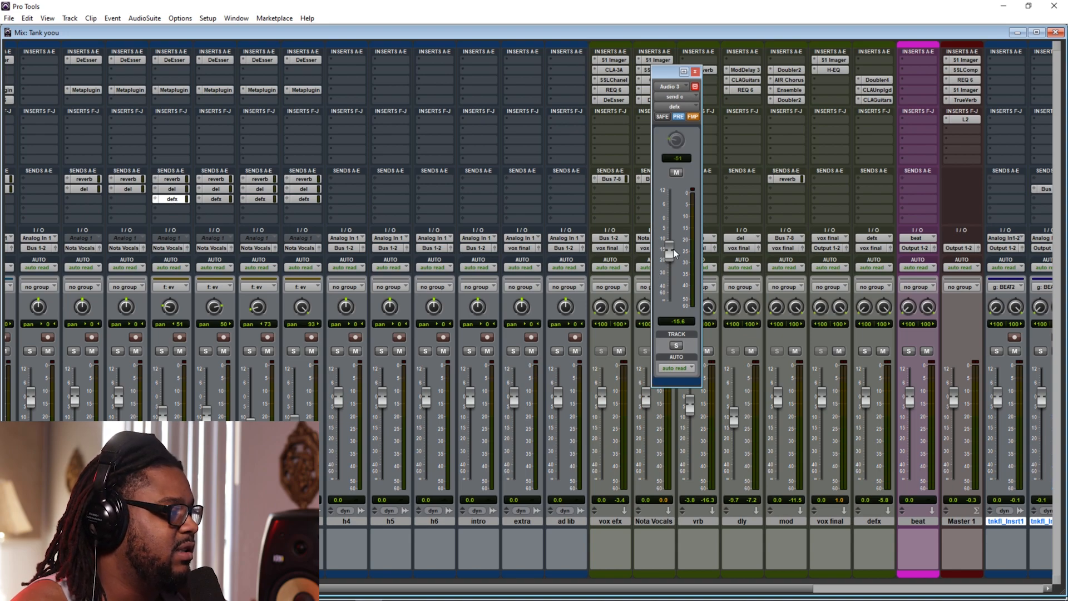
drag(670, 251, 671, 272)
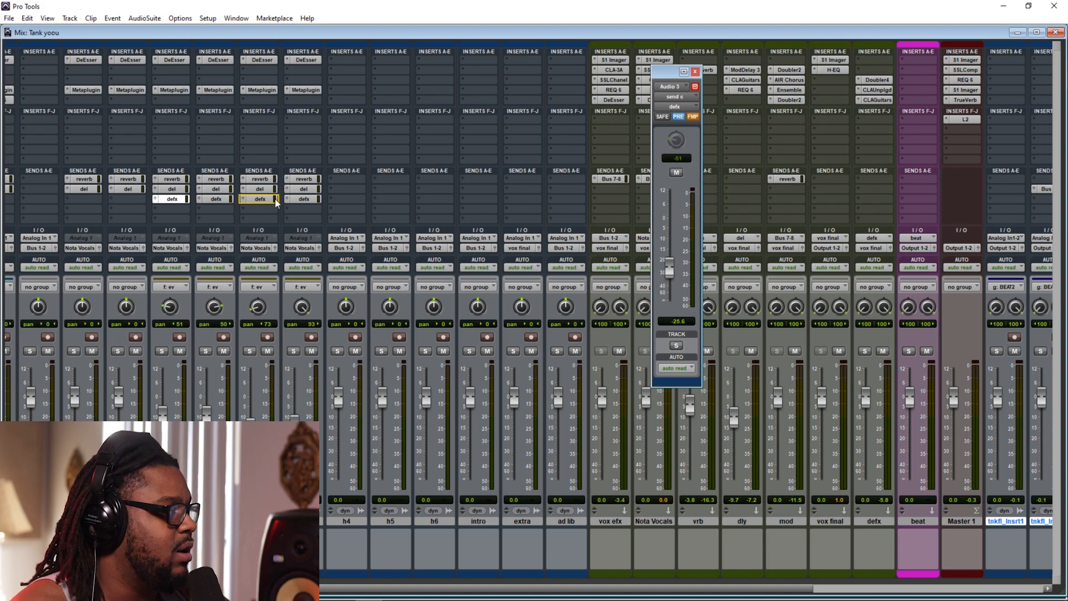
click(694, 71)
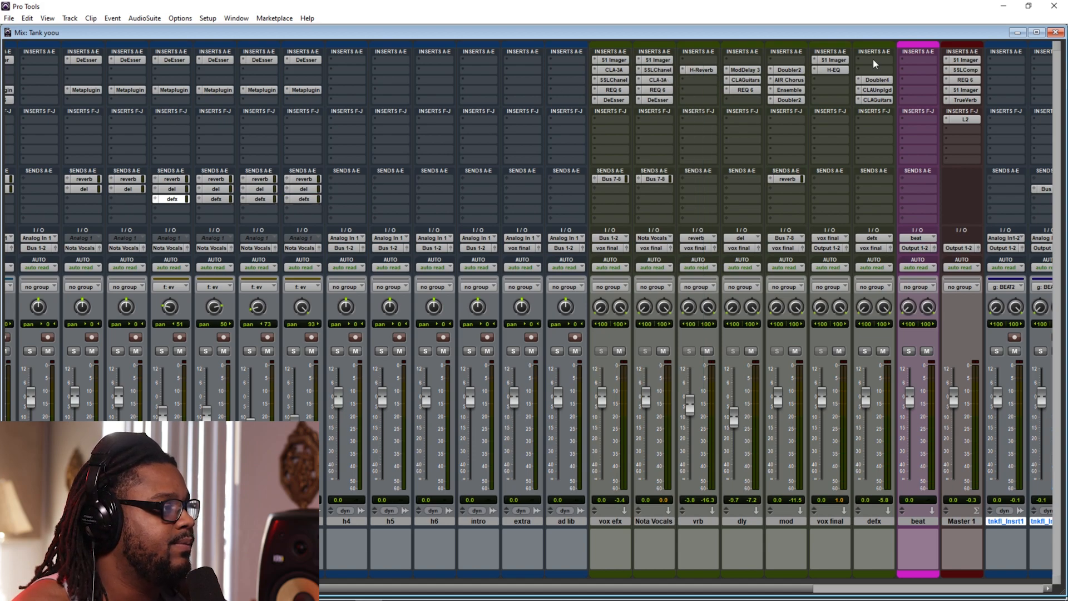
Step: Return to the Edit window and play the song from bar 22 to audition the background vocals with the defx send
click(1061, 32)
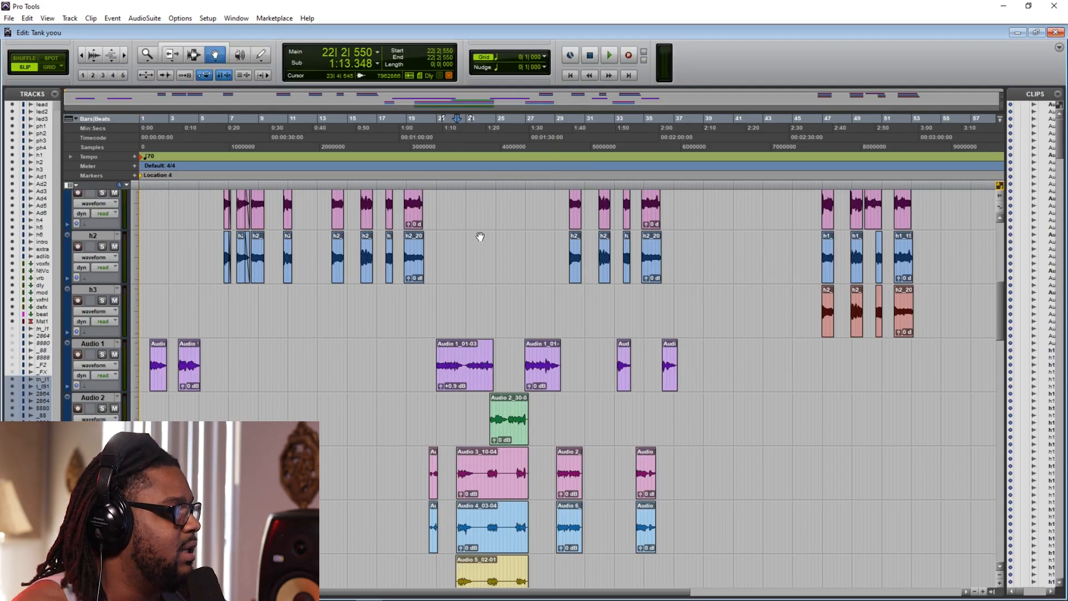
key(space)
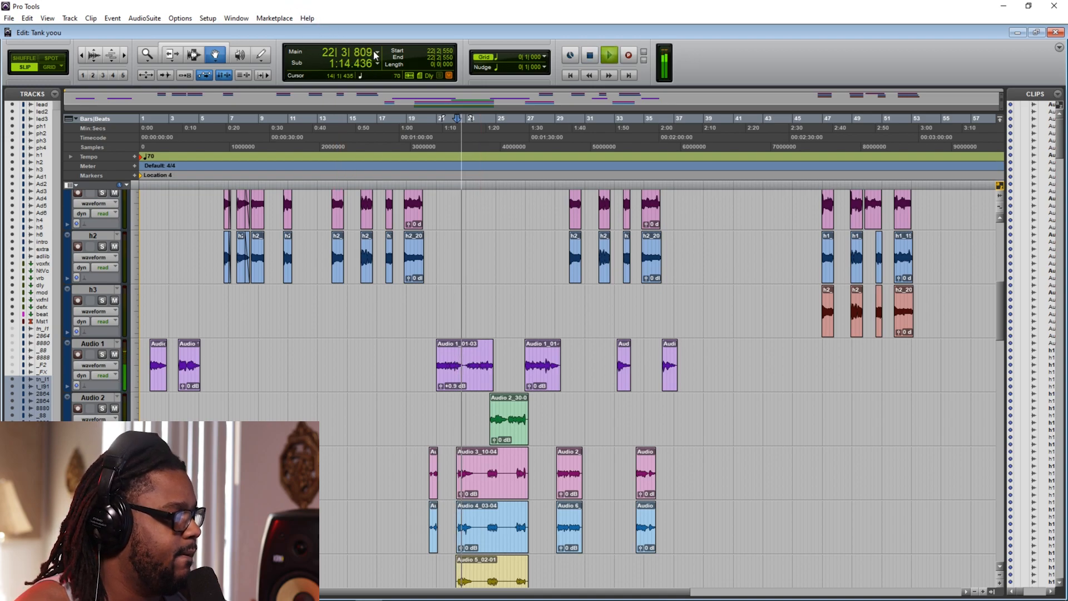